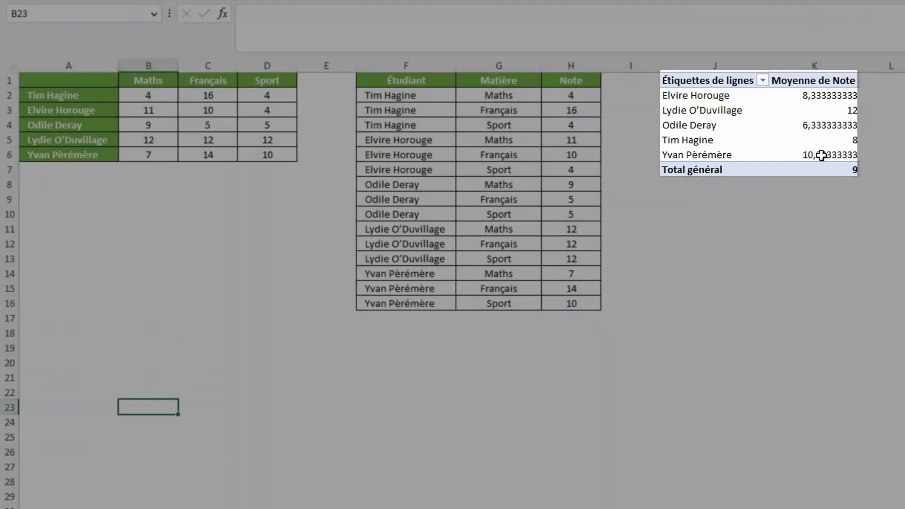
pyautogui.click(819, 154)
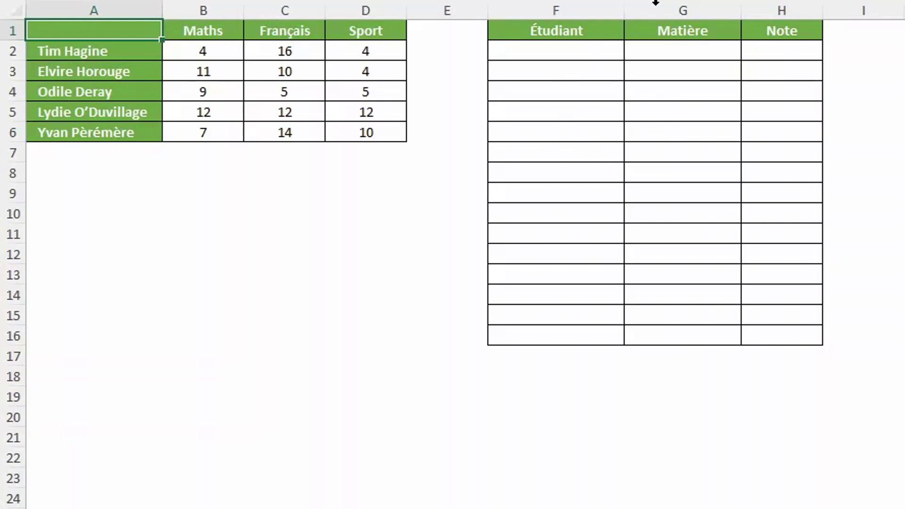
pyautogui.moveTo(570, 28); pyautogui.dragTo(582, 339)
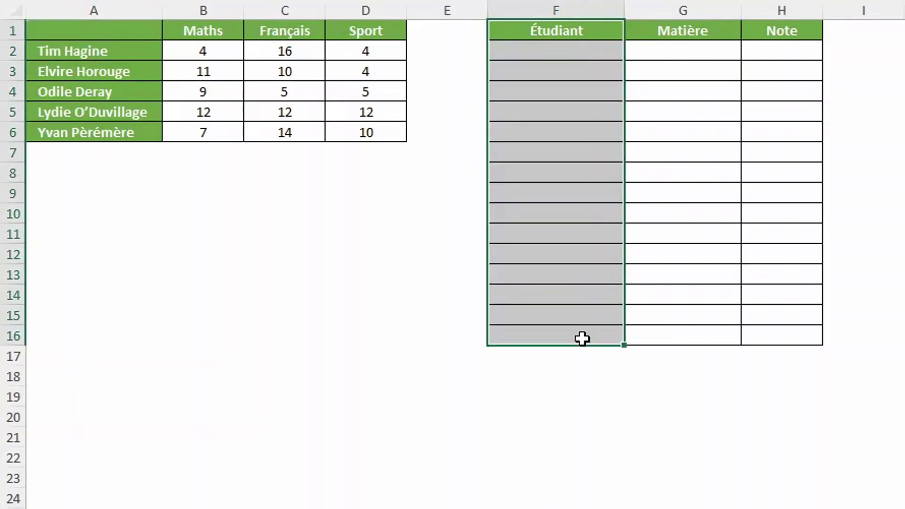
pyautogui.click(685, 31)
pyautogui.moveTo(682, 97); pyautogui.dragTo(689, 336)
pyautogui.moveTo(798, 30); pyautogui.dragTo(800, 338)
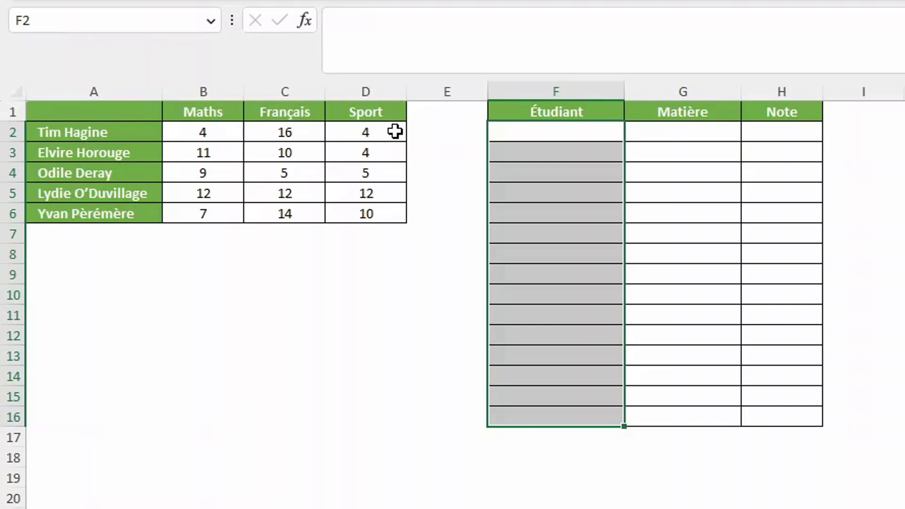
# Step: Fill the Étudiant cells F2:F16 with the row-number formula =LIGNE()
pyautogui.write('=ligne')
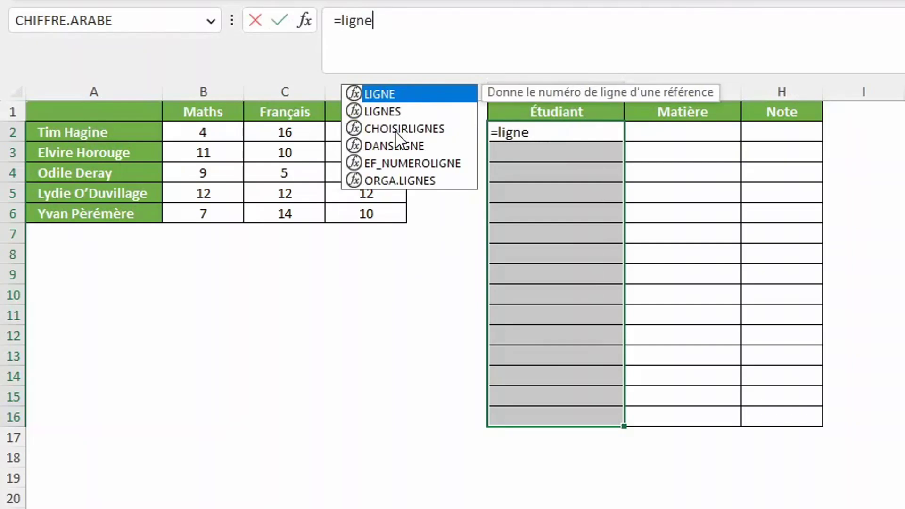
pyautogui.write('(')
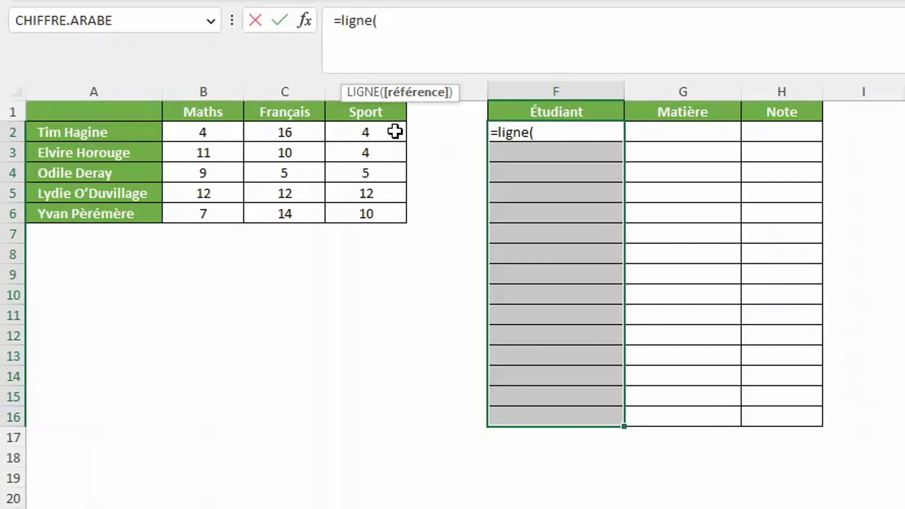
pyautogui.write(')')
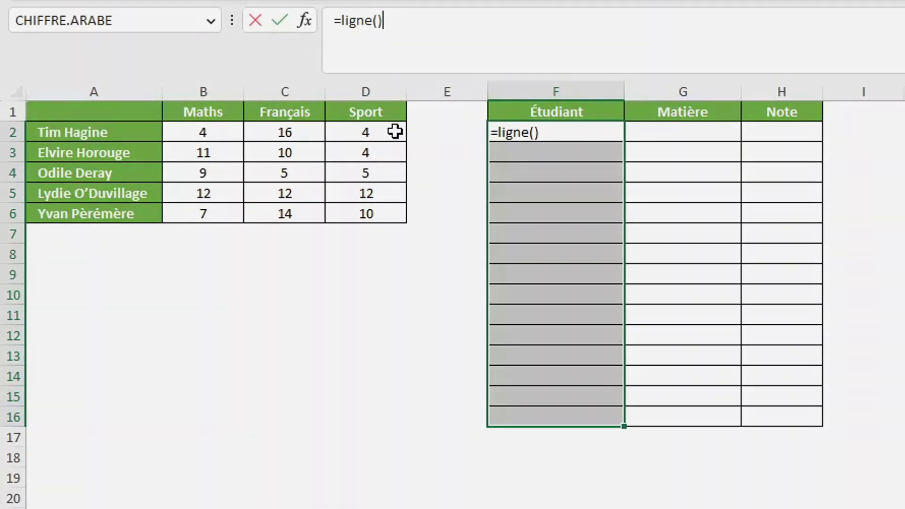
pyautogui.hotkey('ctrl', 'Return')
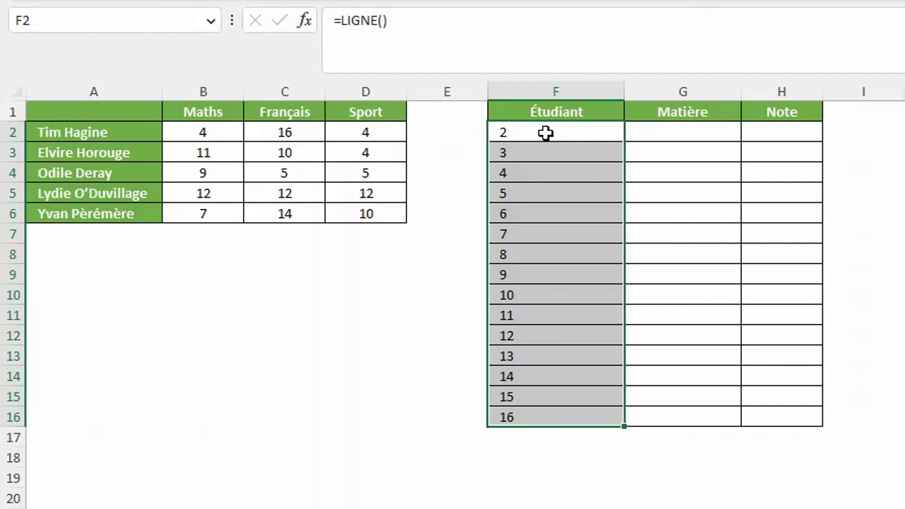
# Step: Subtract 1 from the row number in all of F2:F16, making the formula =LIGNE()-1
pyautogui.click(508, 45)
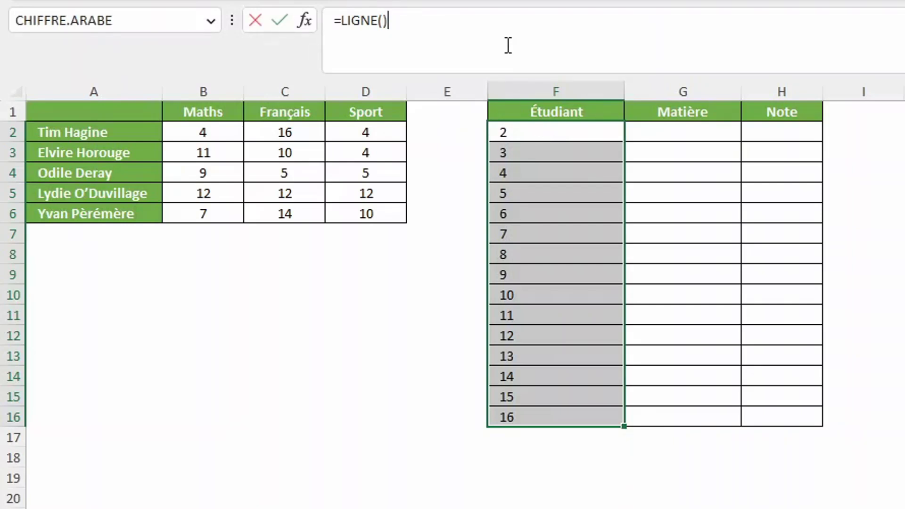
pyautogui.write('-')
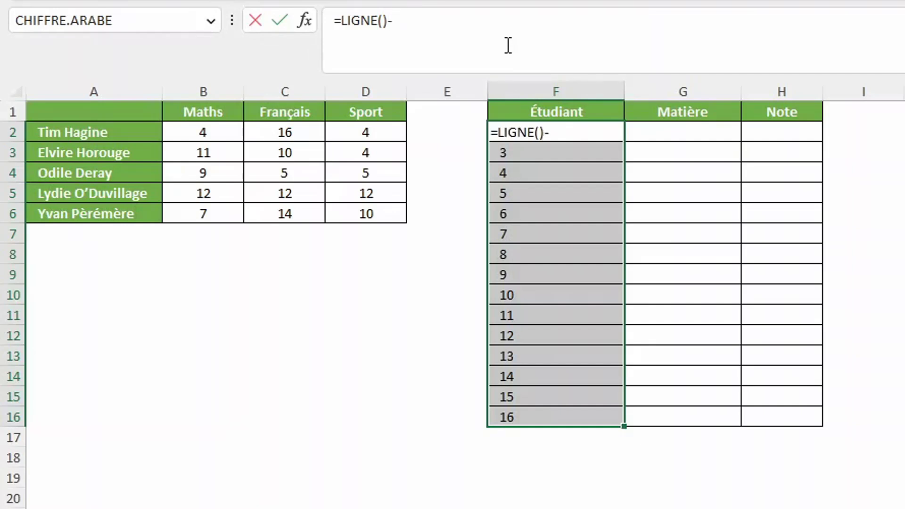
pyautogui.write('1')
pyautogui.hotkey('ctrl', 'Return')
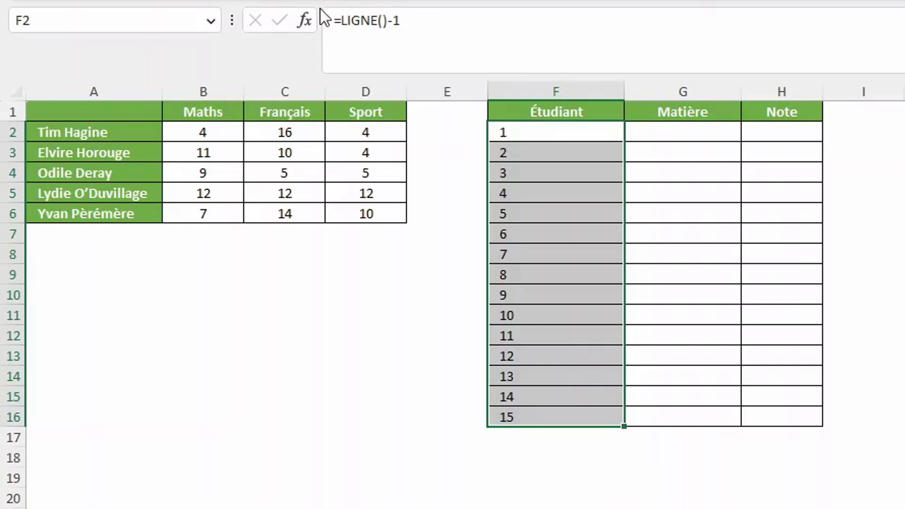
# Step: Divide the row index in F2:F16 by the subject count, using =(LIGNE()-1)/NBVAL($B$1:$D$1)
pyautogui.press('F2')
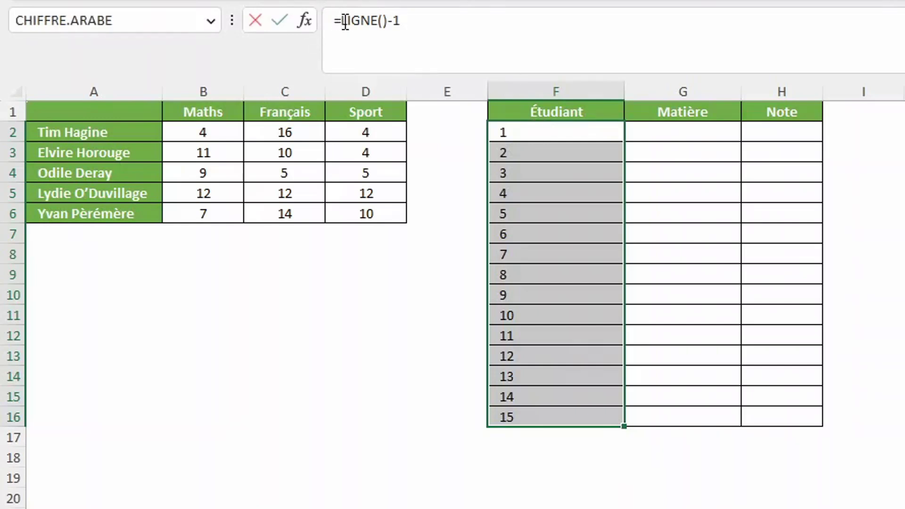
pyautogui.click(345, 22)
pyautogui.write('()-1)')
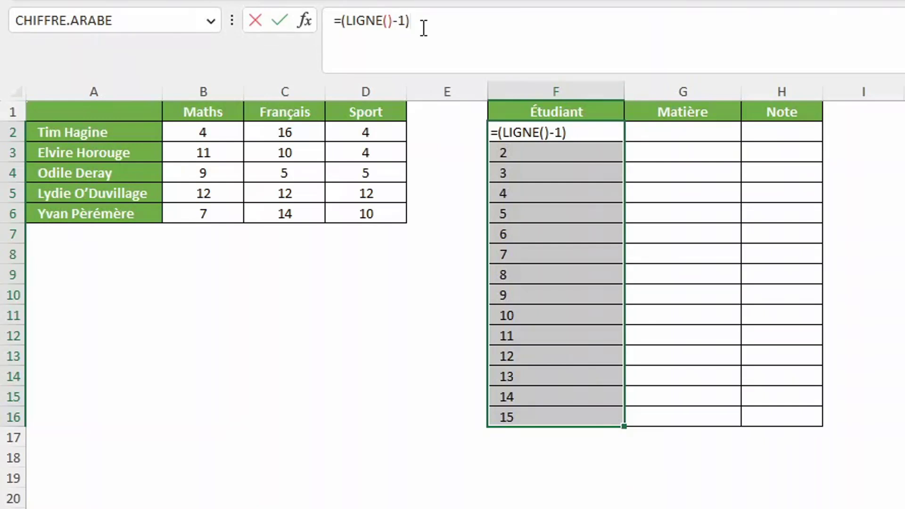
pyautogui.write('/nbval(')
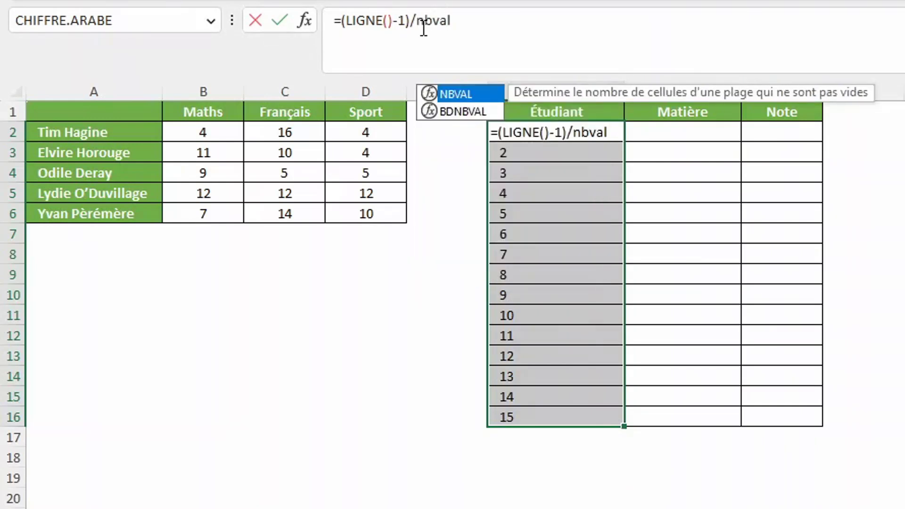
pyautogui.moveTo(203, 112); pyautogui.dragTo(359, 117)
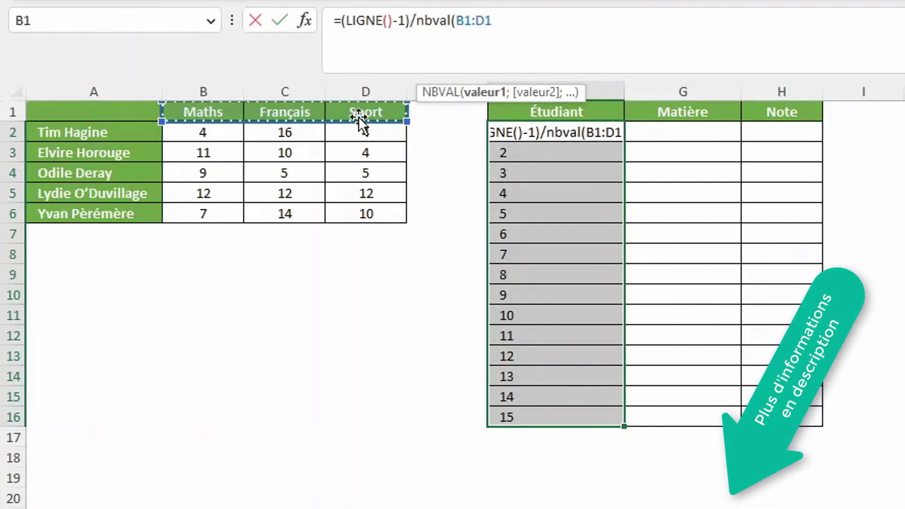
pyautogui.press('F4')
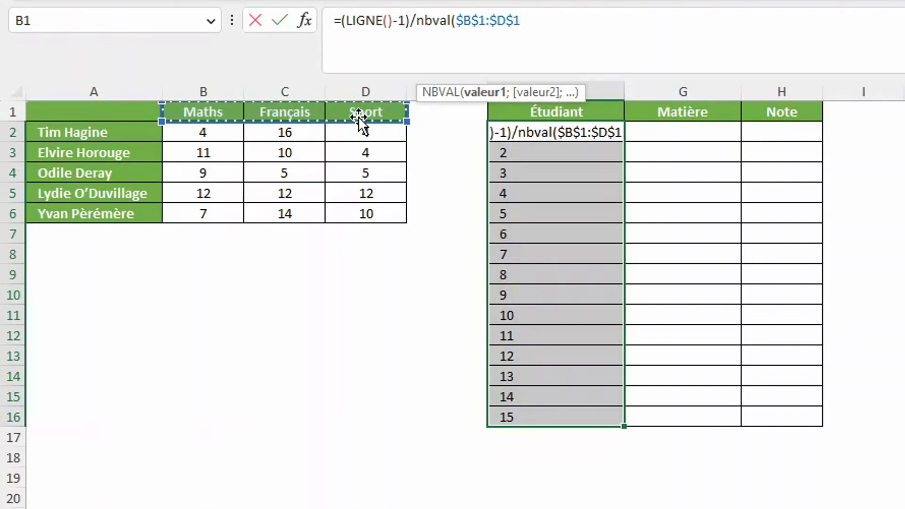
pyautogui.write(')')
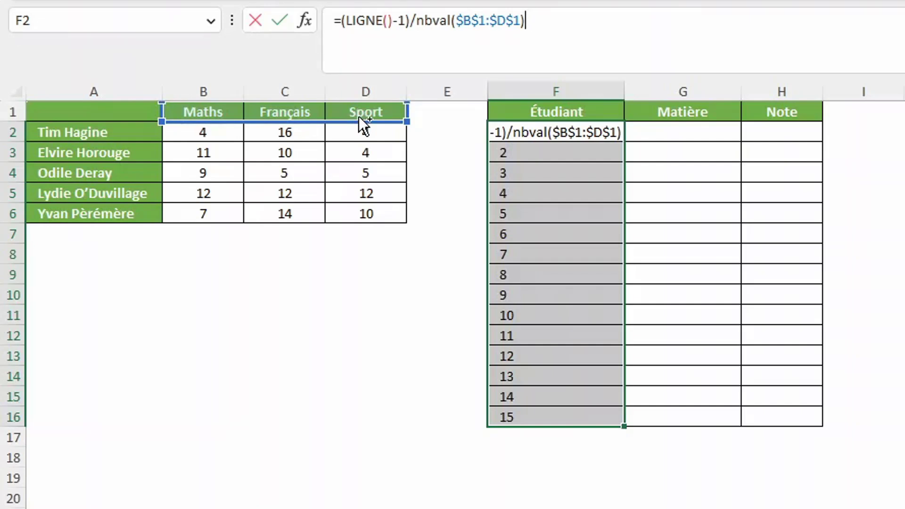
pyautogui.hotkey('ctrl', 'Return')
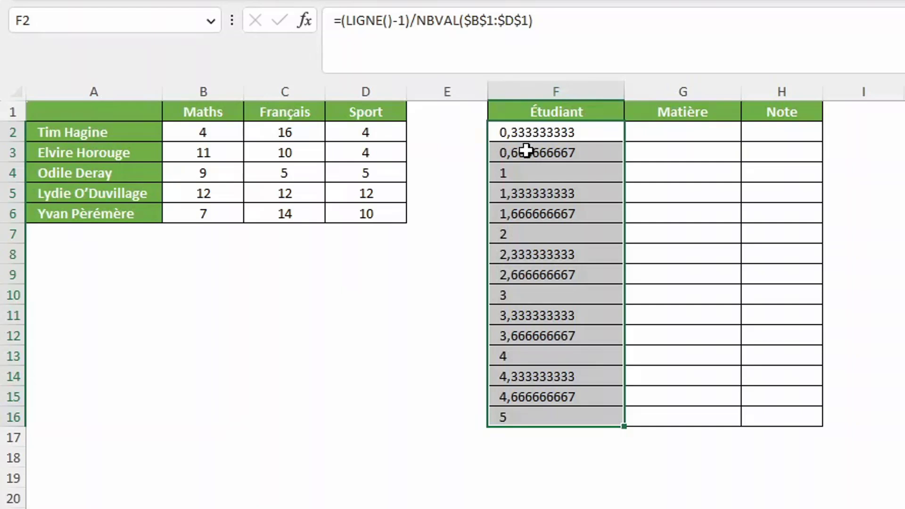
# Step: Wrap the F2:F16 formula in ARRONDI.SUP with 0 decimals, giving =ARRONDI.SUP((LIGNE()-1)/NBVAL($B$1:$D$1);0)
pyautogui.click(343, 20)
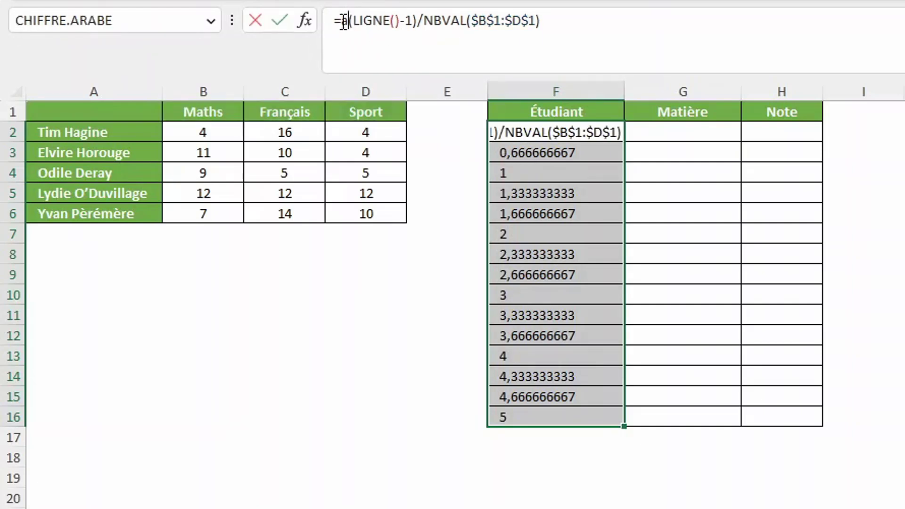
pyautogui.write('arr')
pyautogui.press('Down')
pyautogui.press('Down')
pyautogui.press('Down')
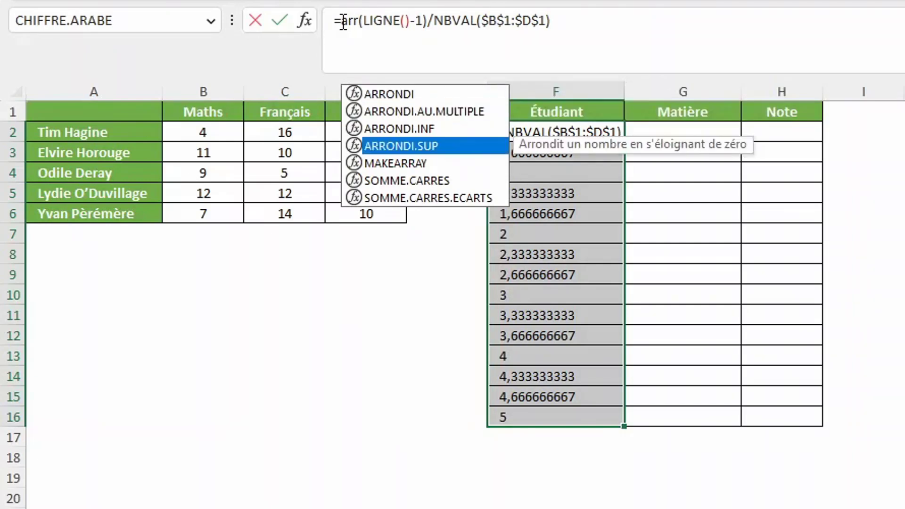
pyautogui.press('Tab')
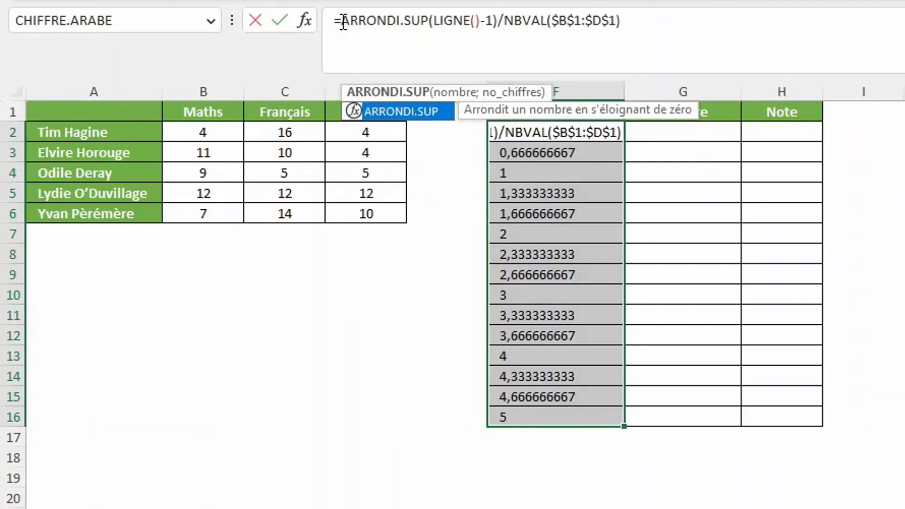
pyautogui.click(674, 34)
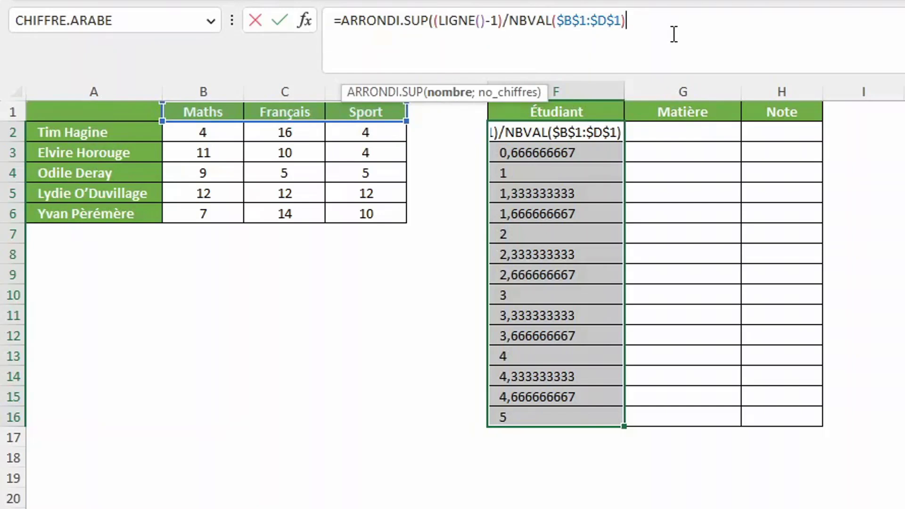
pyautogui.write(';0')
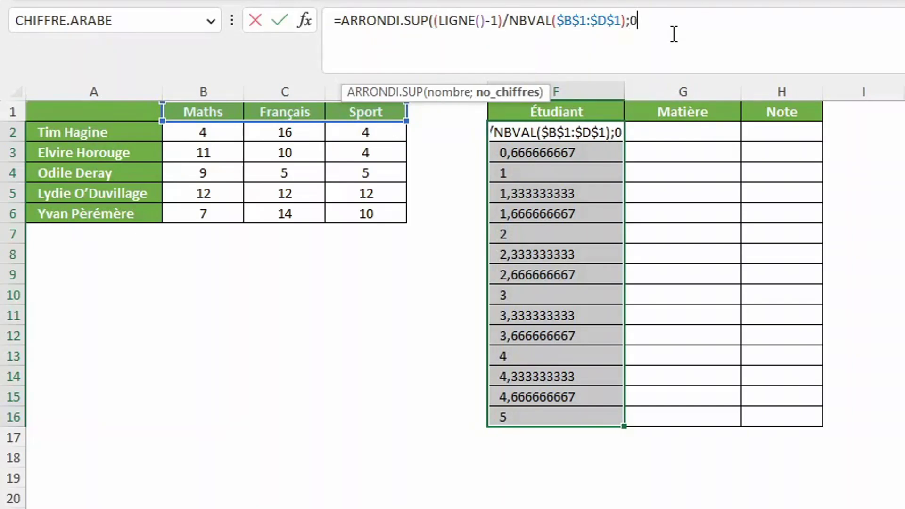
pyautogui.write(')')
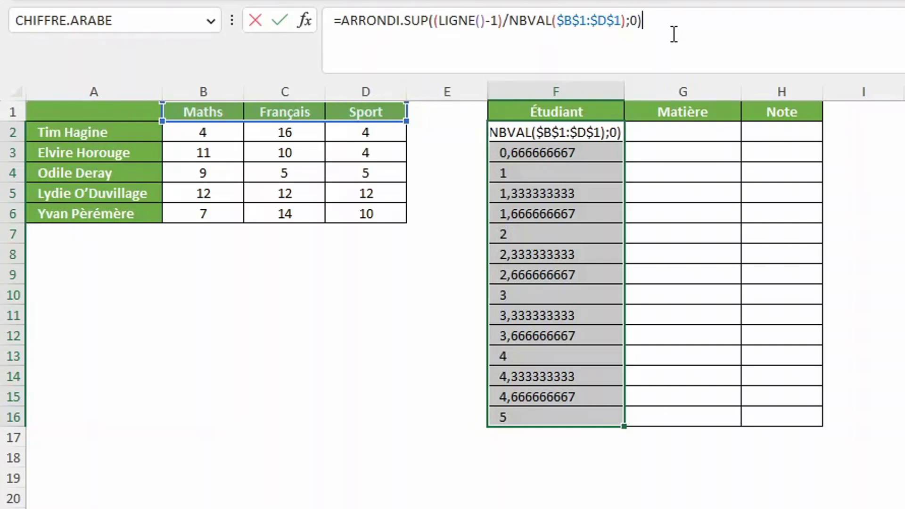
pyautogui.hotkey('ctrl', 'Return')
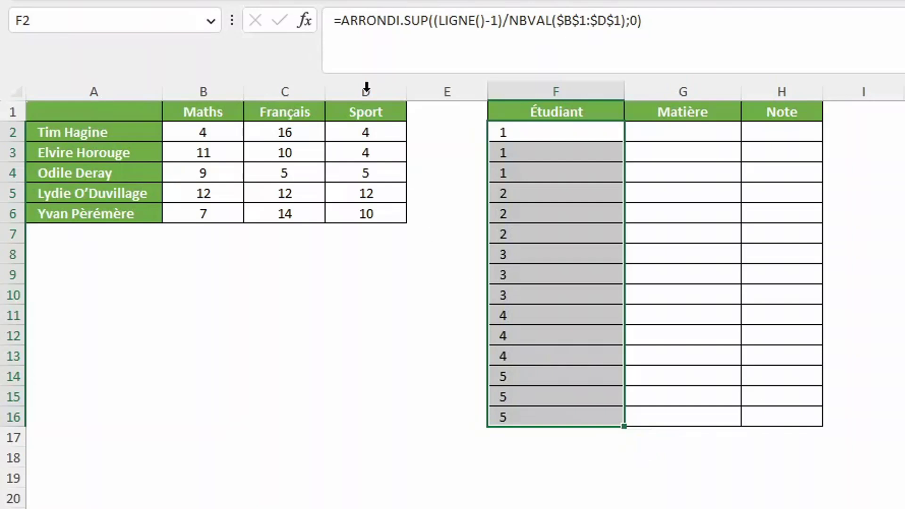
# Step: Return the student names in F2:F16 by nesting the rounded formula as the row number of INDEX on $A$2:$A$6
pyautogui.click(341, 21)
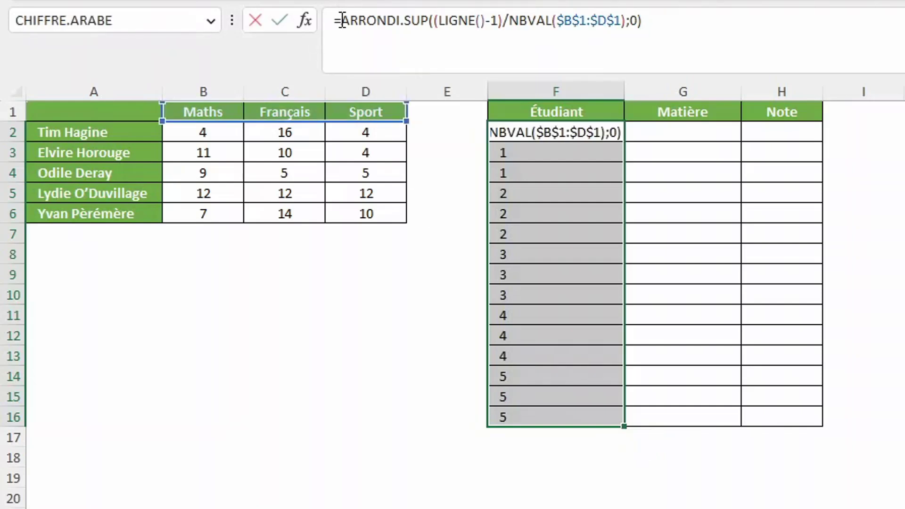
pyautogui.write('index(')
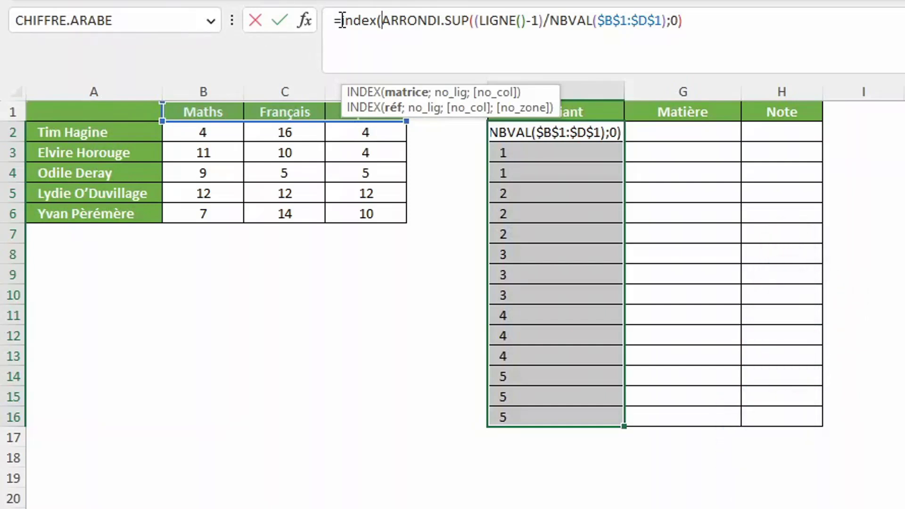
pyautogui.click(91, 132)
pyautogui.moveTo(91, 133); pyautogui.dragTo(83, 214)
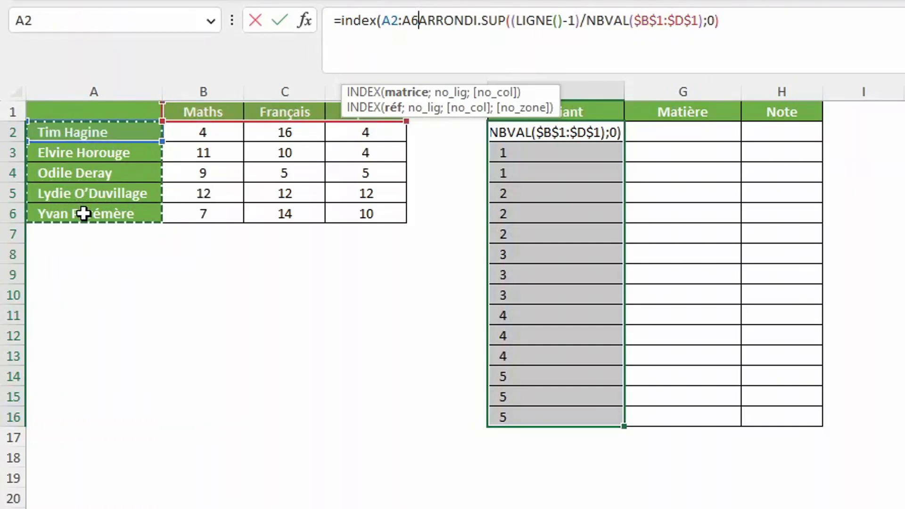
pyautogui.press('F4')
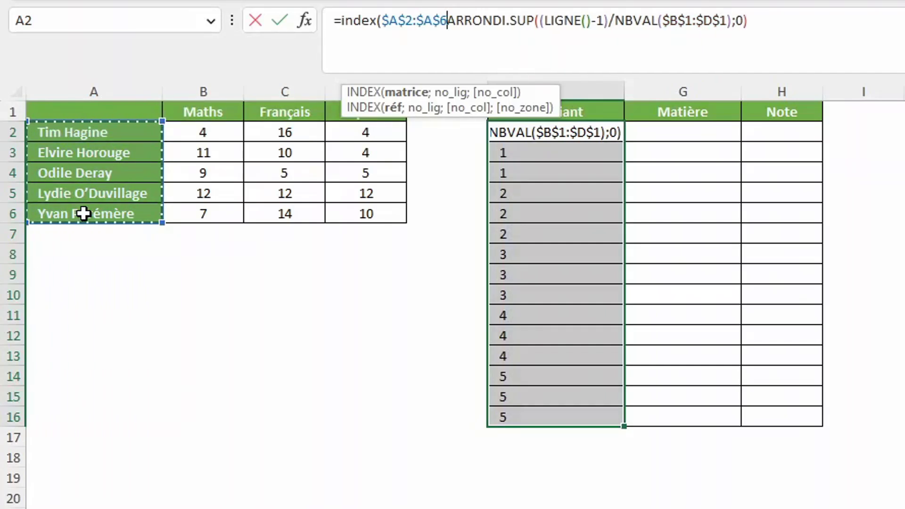
pyautogui.write(';')
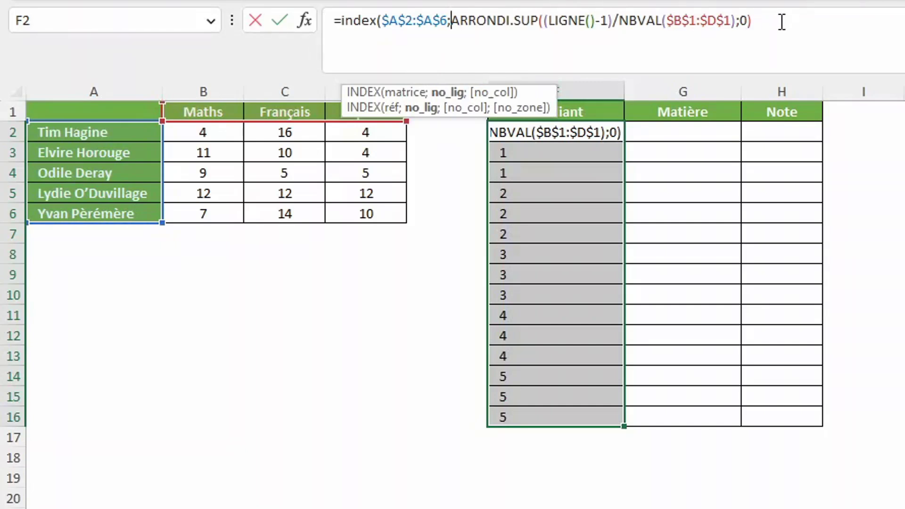
pyautogui.write(')')
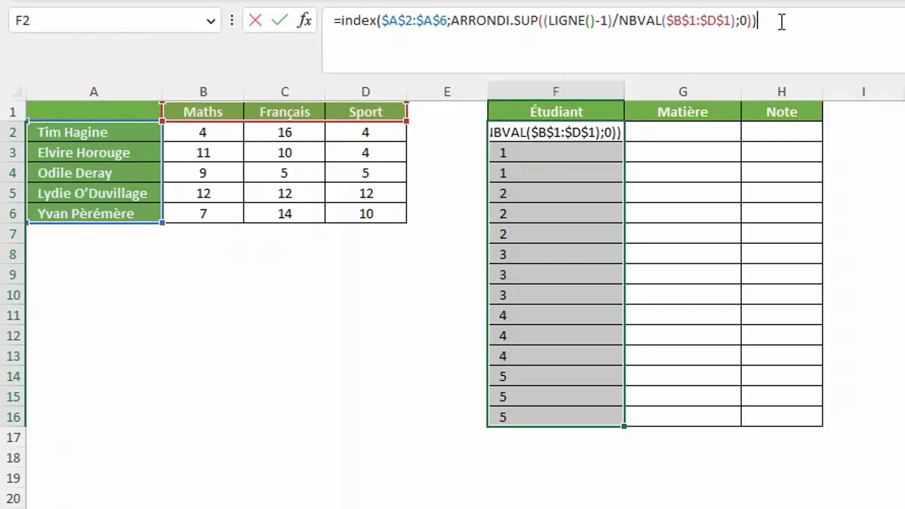
pyautogui.hotkey('ctrl', 'Return')
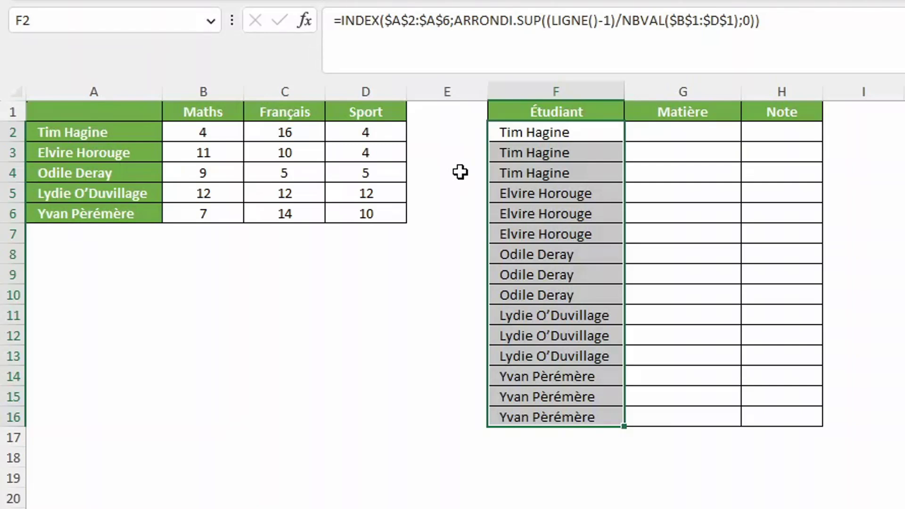
# Step: Fill G2:G16 with the remainder of the row number divided by 3, using =MOD(LIGNE();3)
pyautogui.moveTo(673, 135); pyautogui.dragTo(684, 410)
pyautogui.write('=mod')
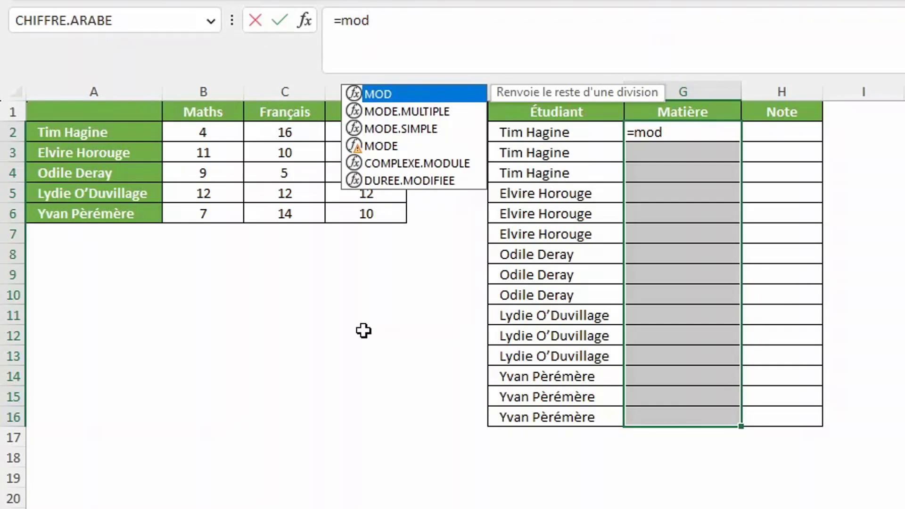
pyautogui.write('(')
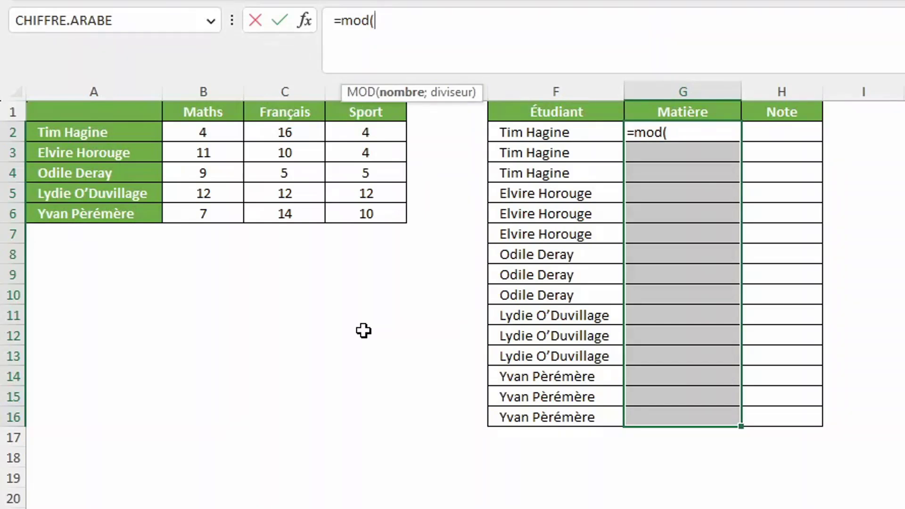
pyautogui.write('ligne')
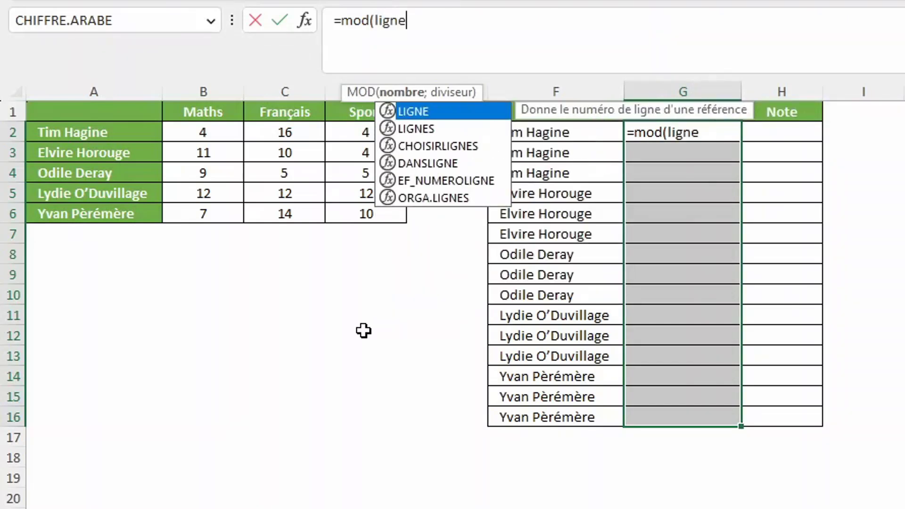
pyautogui.write('()')
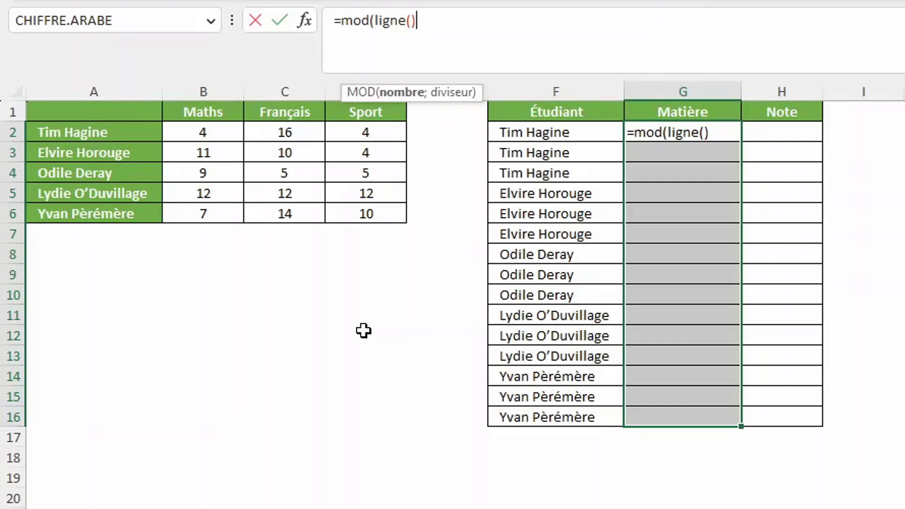
pyautogui.write(';')
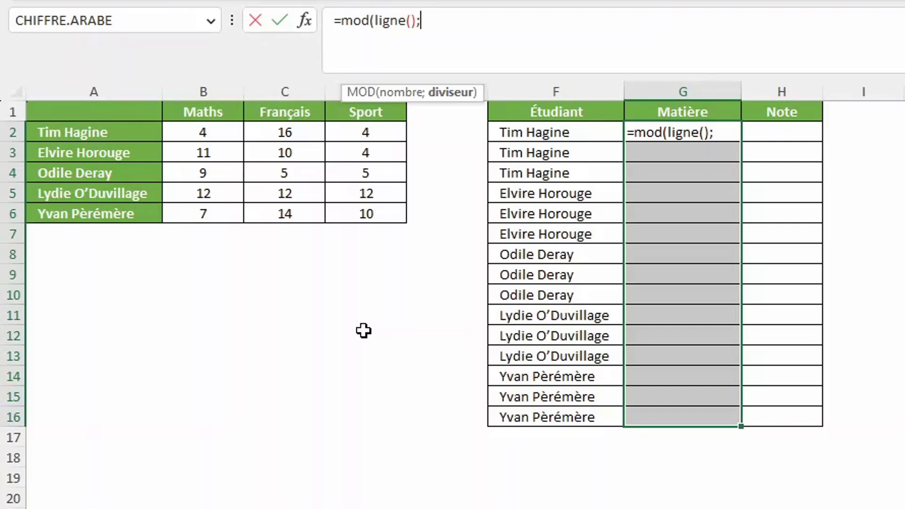
pyautogui.write('3)')
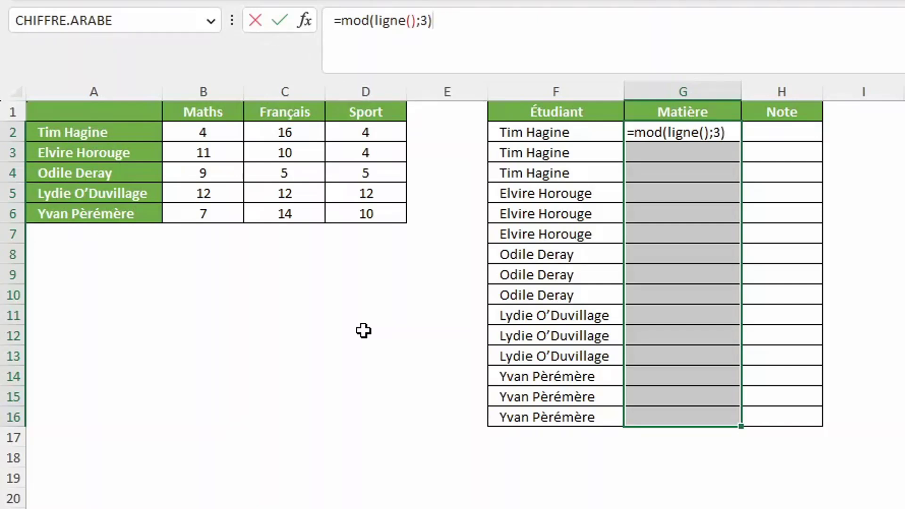
pyautogui.hotkey('ctrl', 'Return')
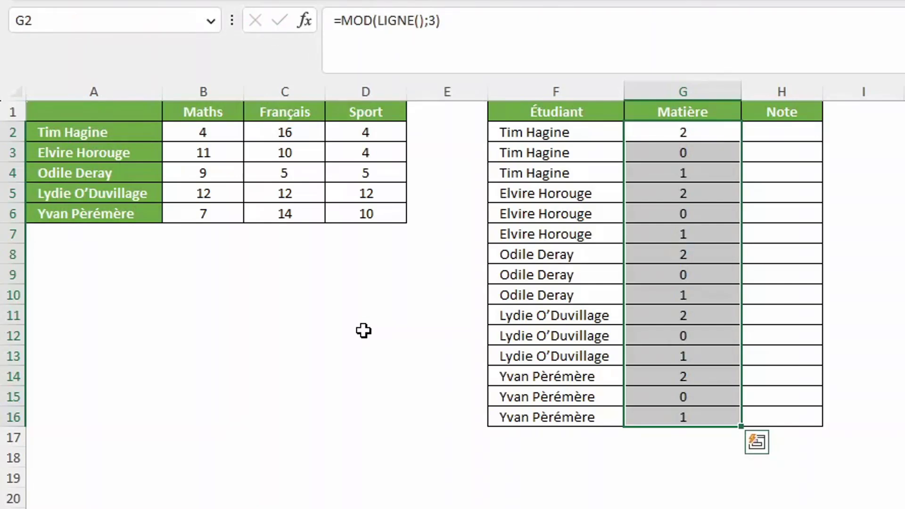
pyautogui.hotkey('ctrl', 'q')
pyautogui.press('Escape')
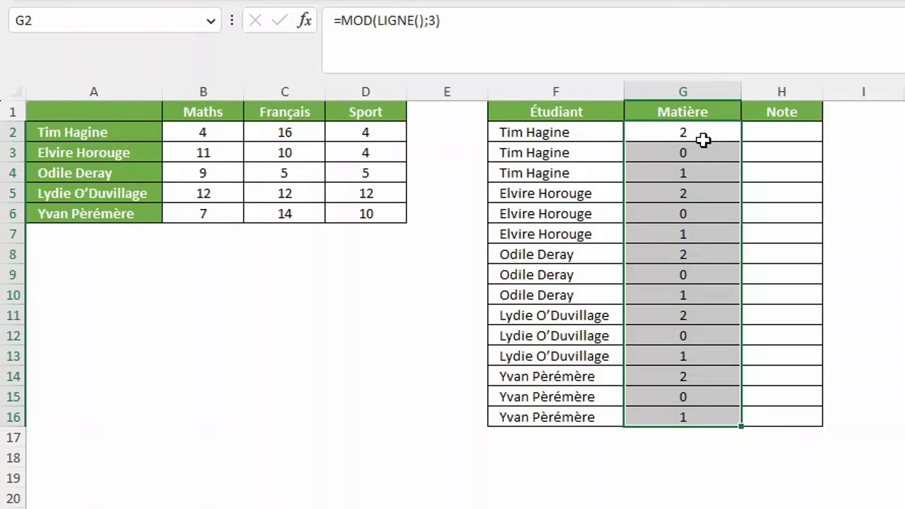
# Step: Add 1 to the row number inside MOD across G2:G16, making the formula =MOD(LIGNE()+1;3)
pyautogui.click(421, 20)
pyautogui.write('+1')
pyautogui.hotkey('ctrl', 'Return')
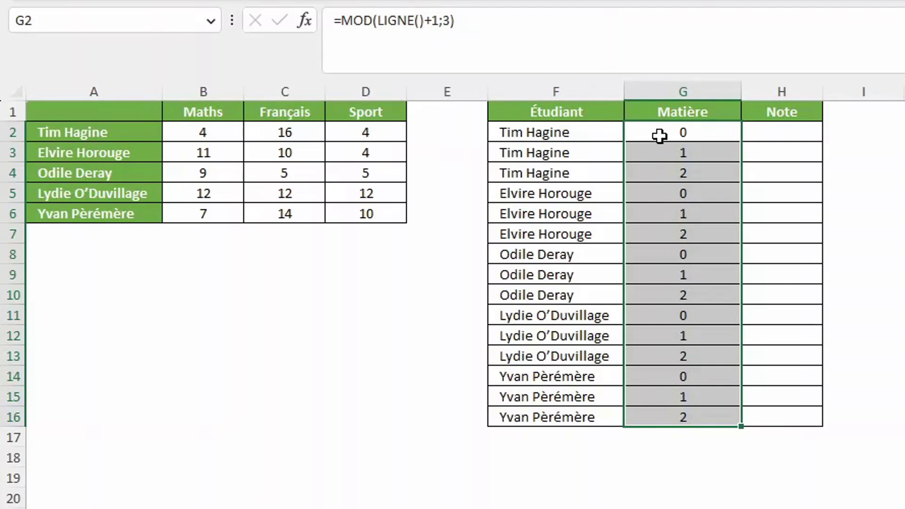
# Step: Add 1 to the MOD result across G2:G16, making the formula =MOD(LIGNE()+1;3)+1
pyautogui.click(583, 50)
pyautogui.write('+1')
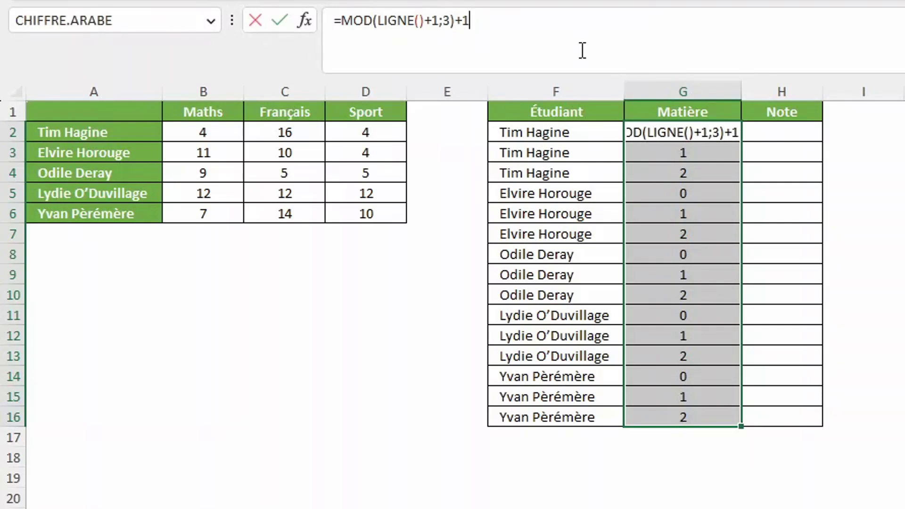
pyautogui.hotkey('ctrl', 'Return')
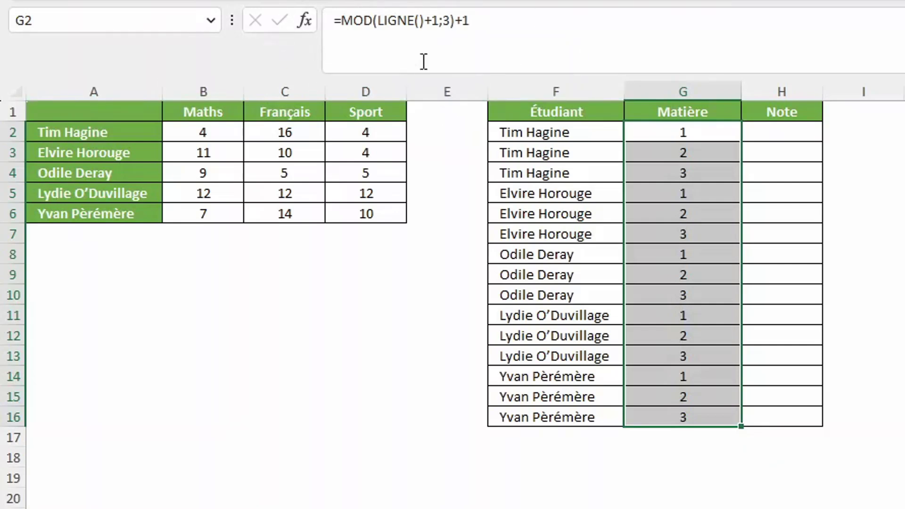
# Step: Return the subject names in G2:G16 by nesting the formula in INDEX, giving =INDEX($B$1:$D$1;MOD(LIGNE()+1;3)+1)
pyautogui.click(342, 20)
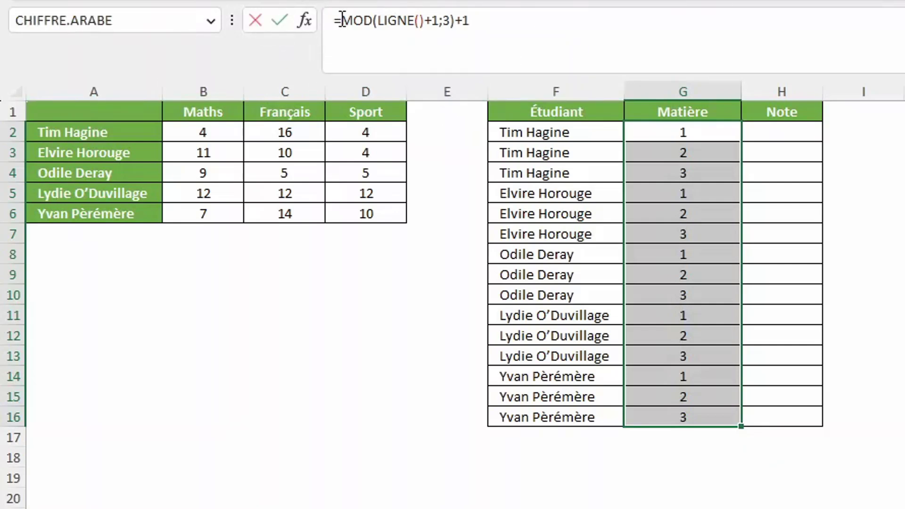
pyautogui.write('index(')
pyautogui.moveTo(209, 109); pyautogui.dragTo(347, 117)
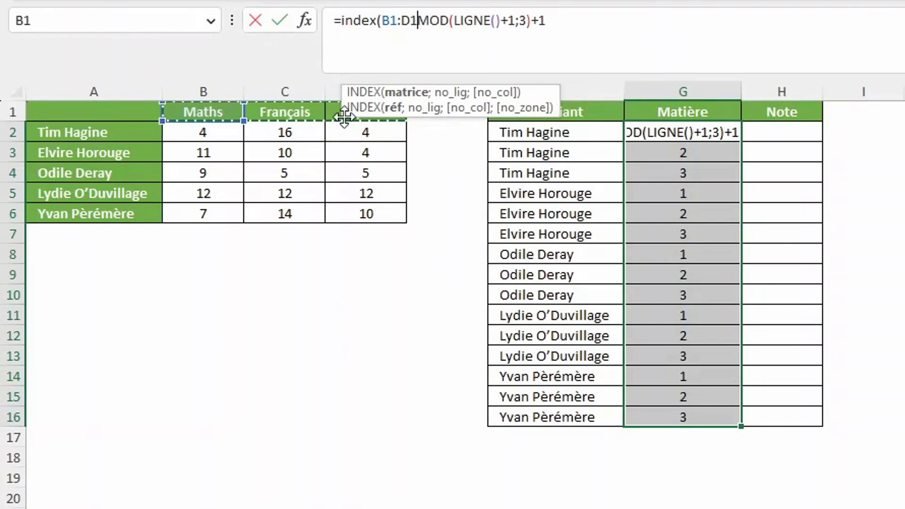
pyautogui.press('F4')
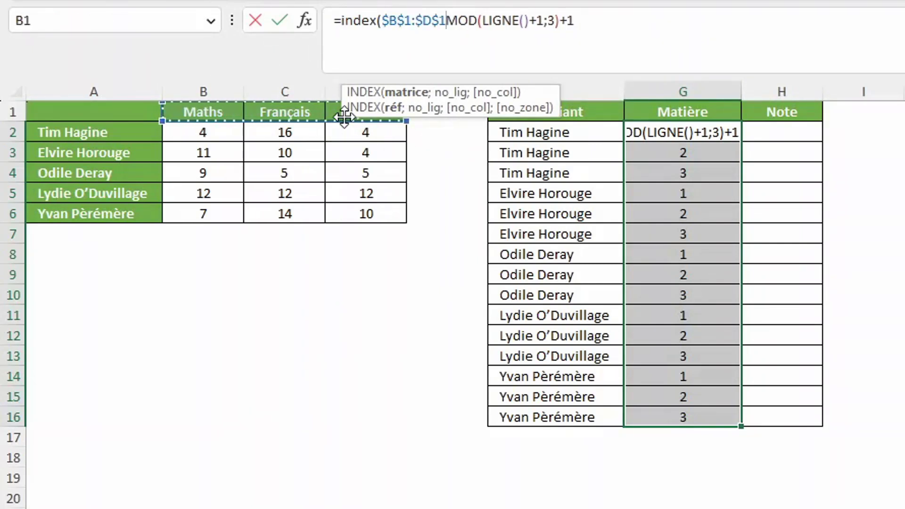
pyautogui.write(';3')
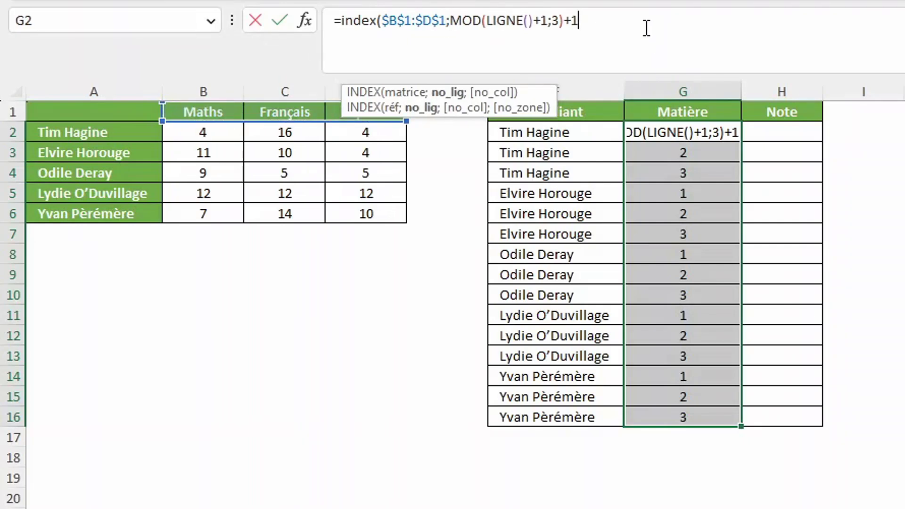
pyautogui.write(')')
pyautogui.hotkey('ctrl', 'Return')
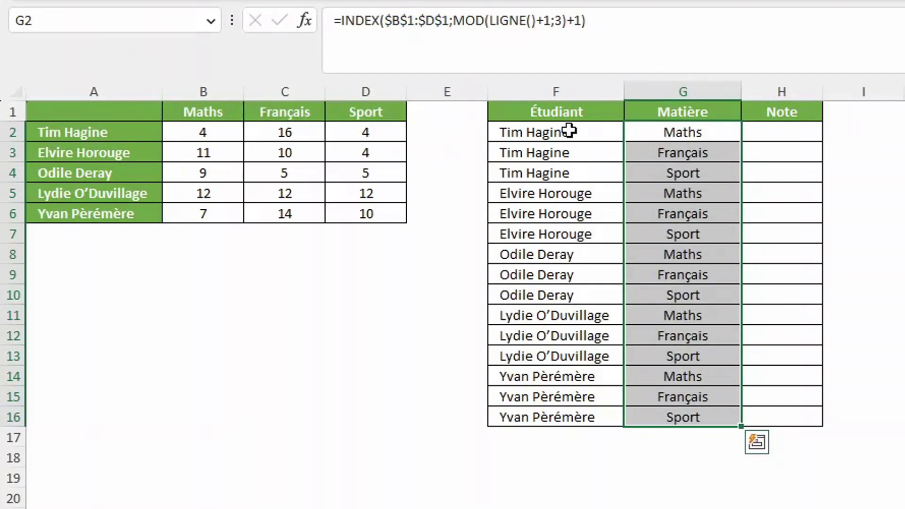
# Step: Begin an INDEX formula for the Note cells H2:H16 with the grades range $B$2:$D$6 as its matrix
pyautogui.moveTo(570, 129); pyautogui.dragTo(716, 231)
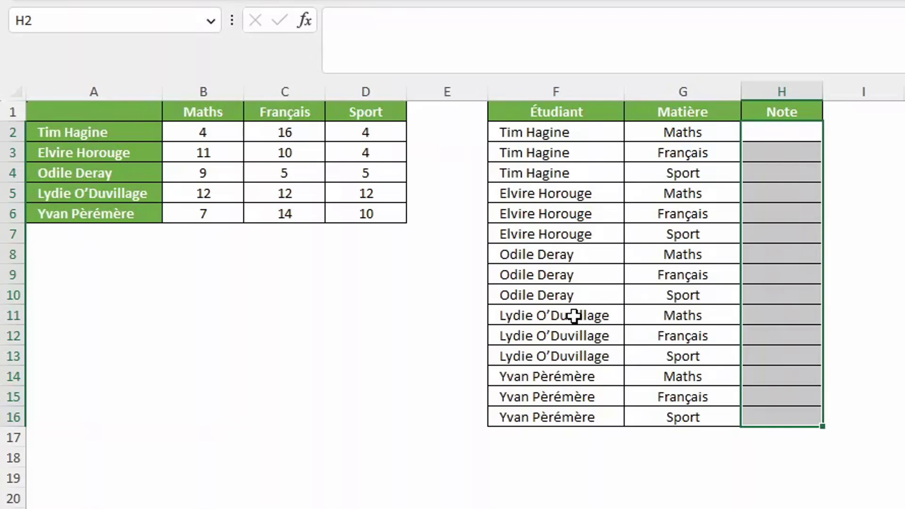
pyautogui.write('=index(')
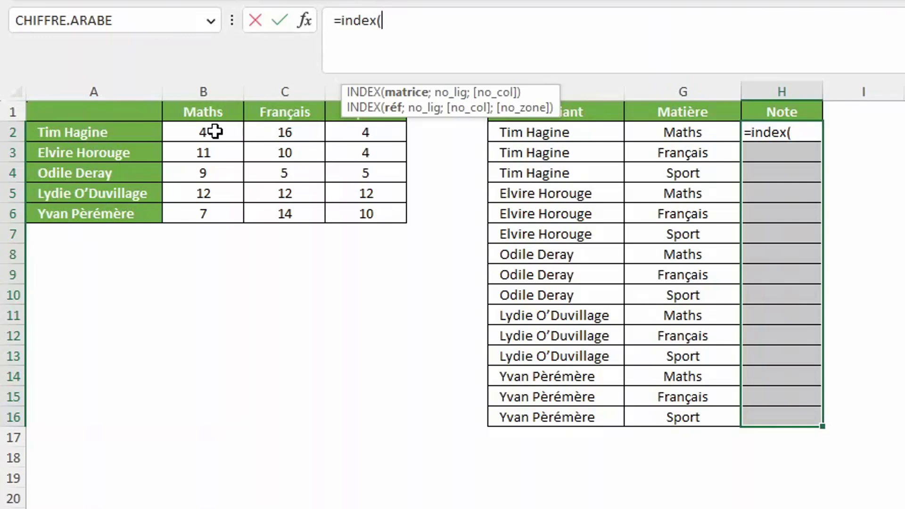
pyautogui.click(216, 132)
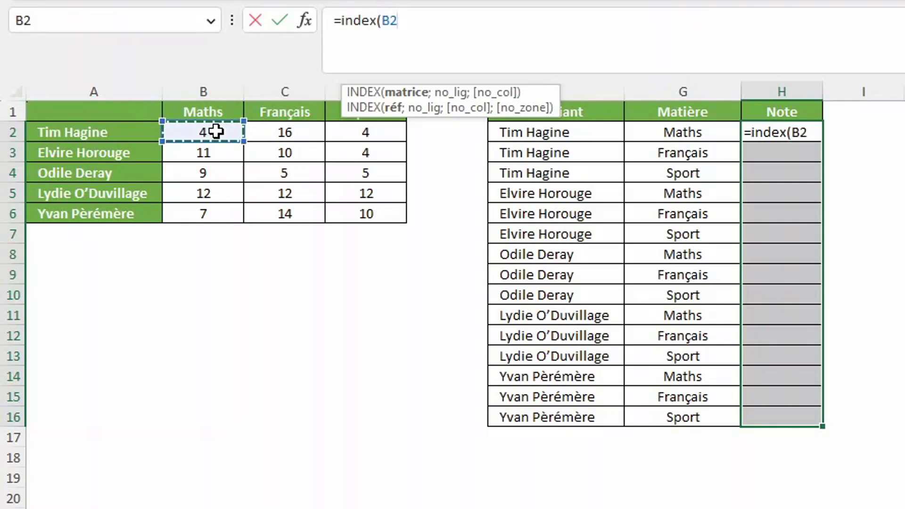
pyautogui.moveTo(216, 131); pyautogui.dragTo(385, 214)
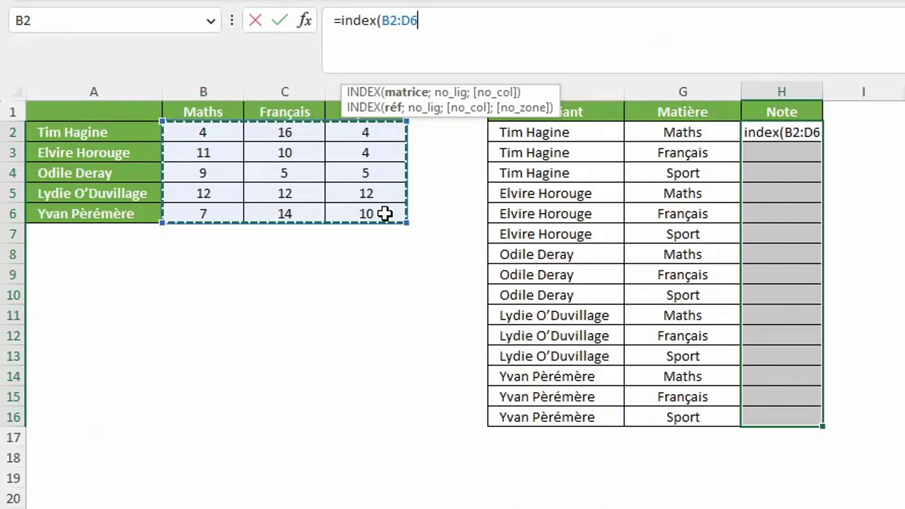
pyautogui.press('F4')
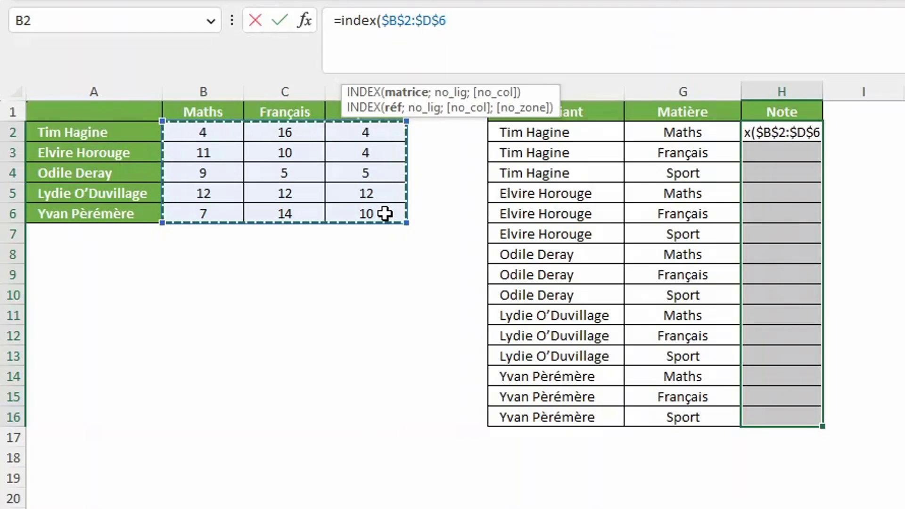
pyautogui.write(';')
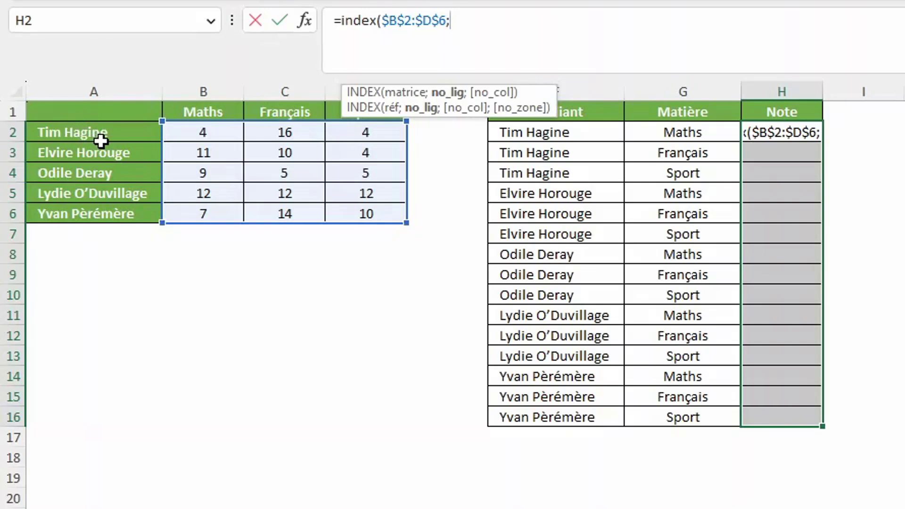
# Step: Supply the INDEX row number with an exact-match lookup of the student, EQUIV(F2;$A$2:$A$6;0)
pyautogui.write('equiv(')
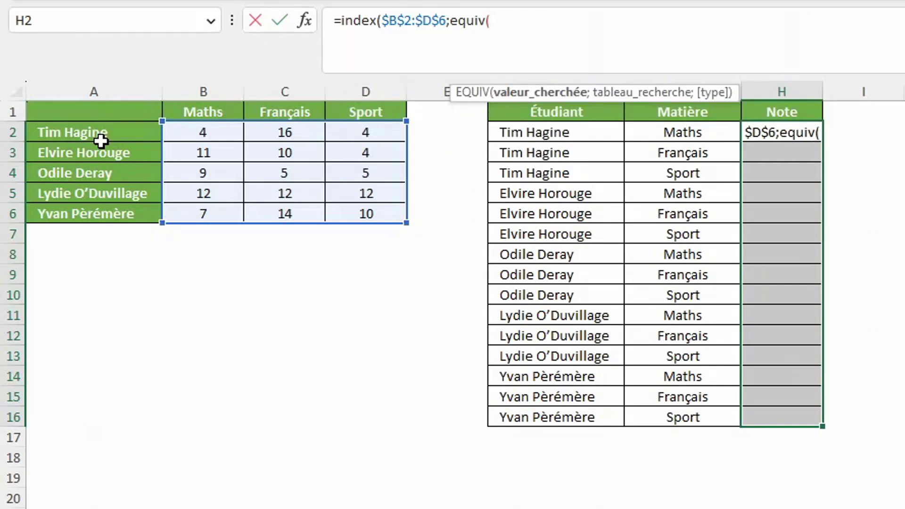
pyautogui.click(511, 137)
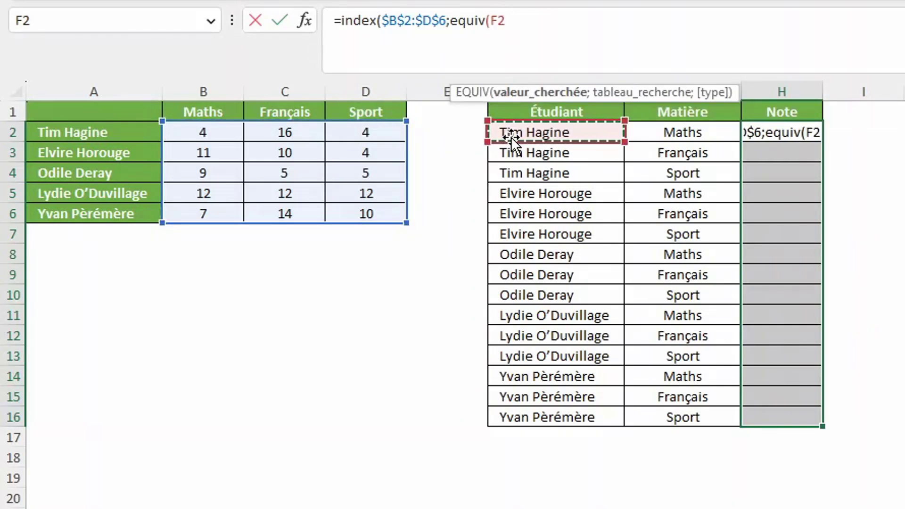
pyautogui.write(';')
pyautogui.moveTo(78, 127); pyautogui.dragTo(73, 215)
pyautogui.press('F4')
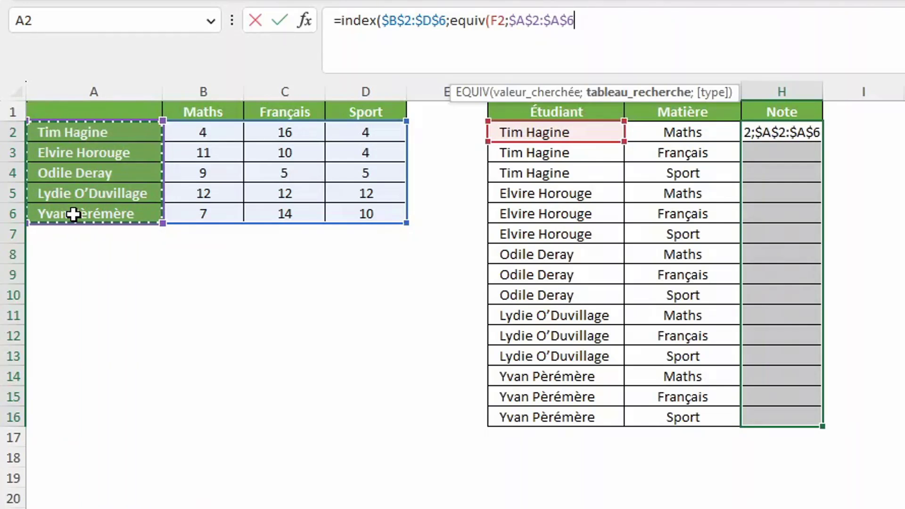
pyautogui.write(';')
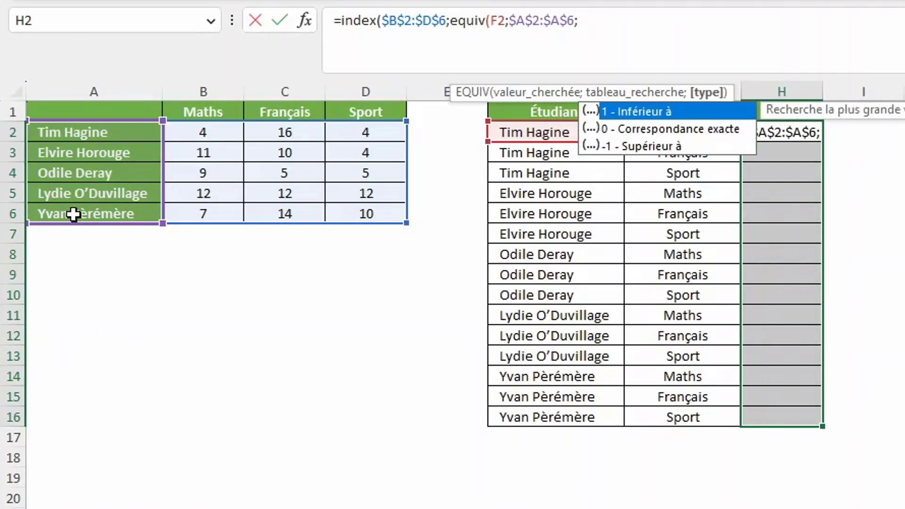
pyautogui.press('Down')
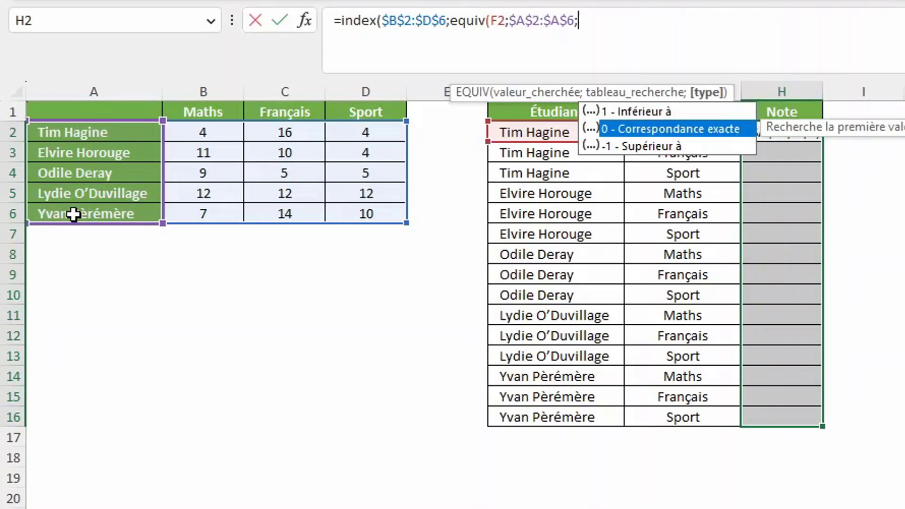
pyautogui.press('Tab')
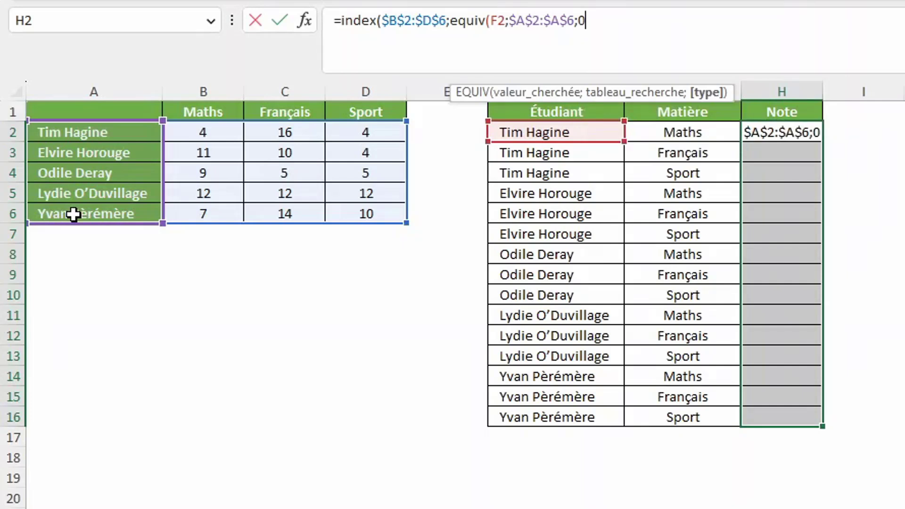
pyautogui.write(');')
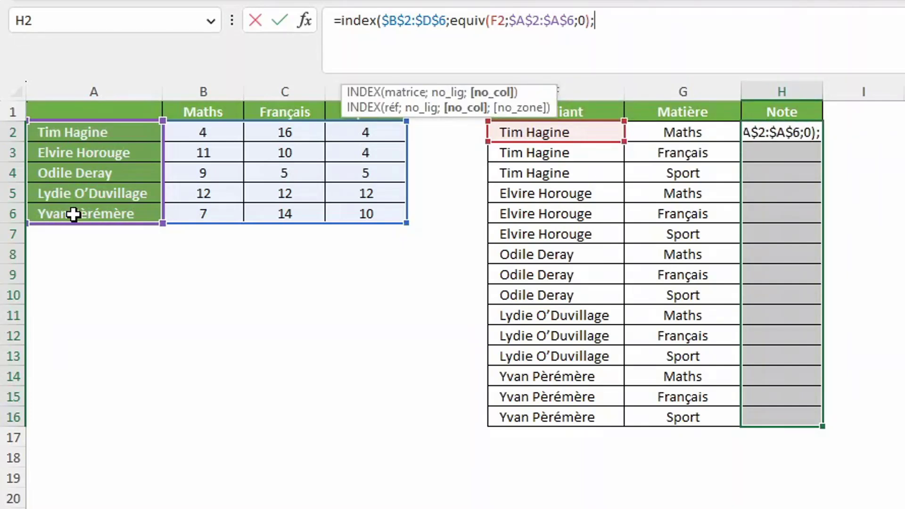
# Step: Supply the INDEX column number with an exact-match subject lookup, EQUIV(G2;$B$1:$D$1;0), and enter the completed formula across H2:H16
pyautogui.write('equiv(')
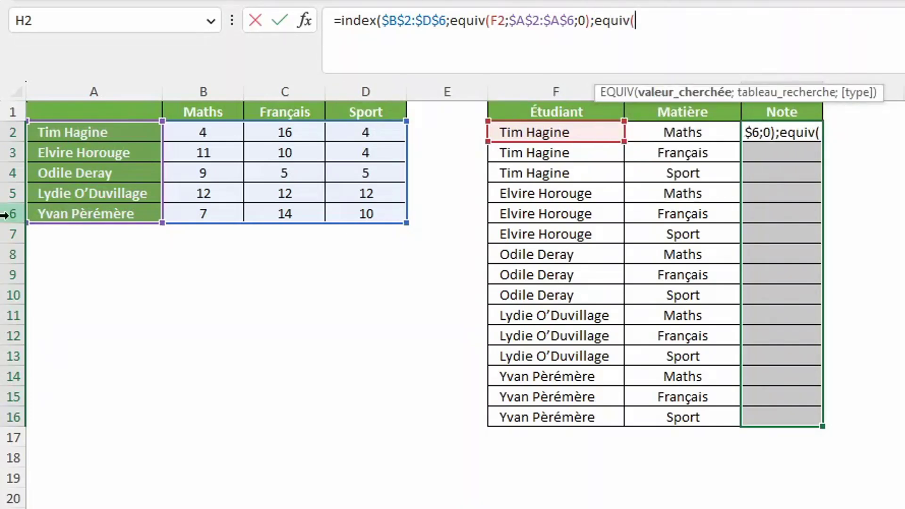
pyautogui.click(698, 138)
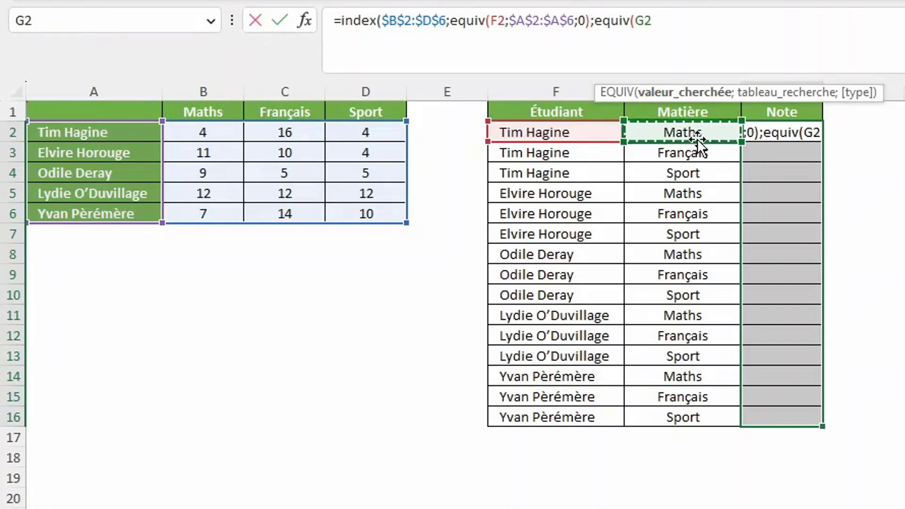
pyautogui.write(';')
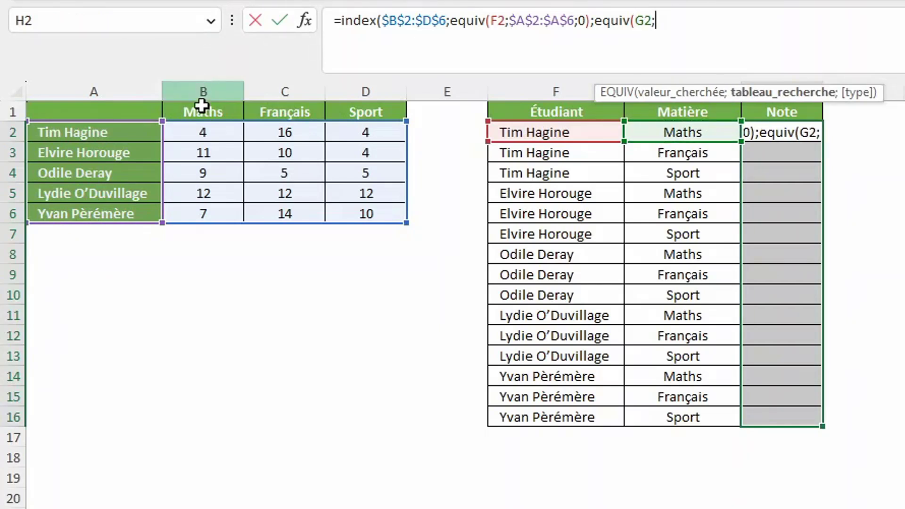
pyautogui.moveTo(200, 115); pyautogui.dragTo(356, 112)
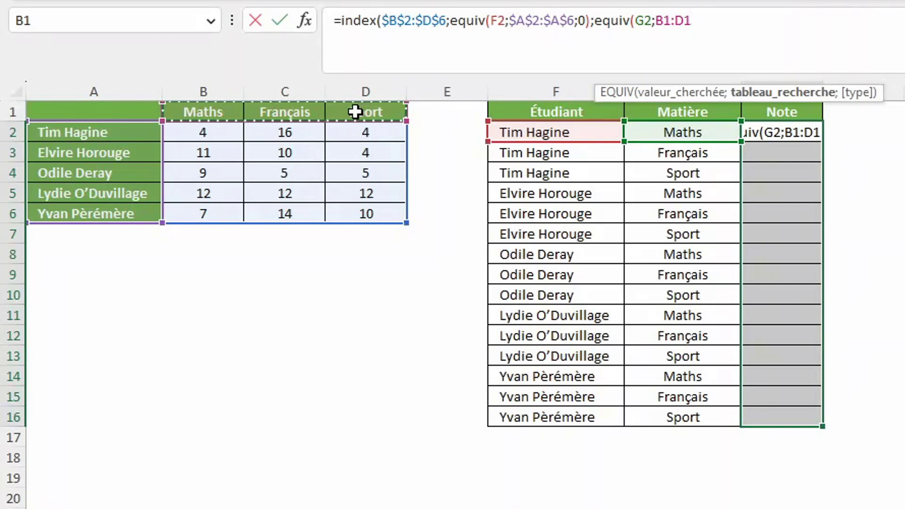
pyautogui.press('F4')
pyautogui.write(';0')
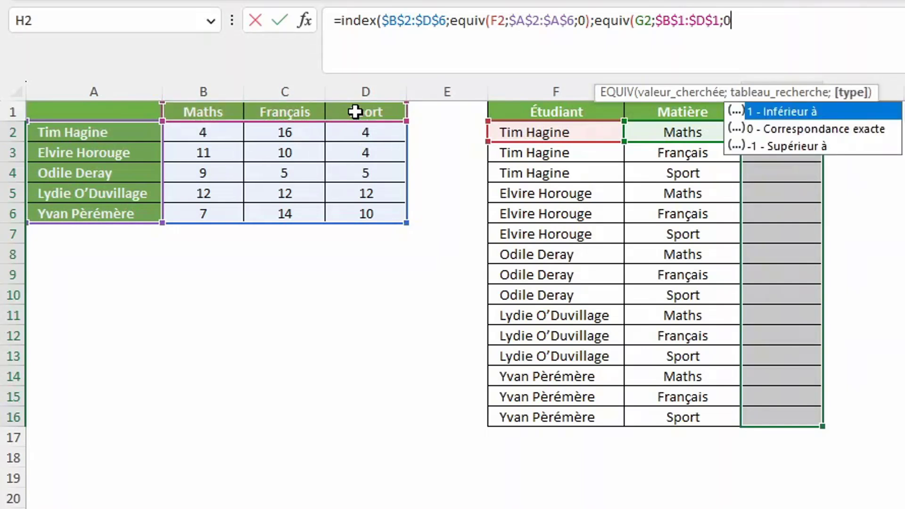
pyautogui.write('))')
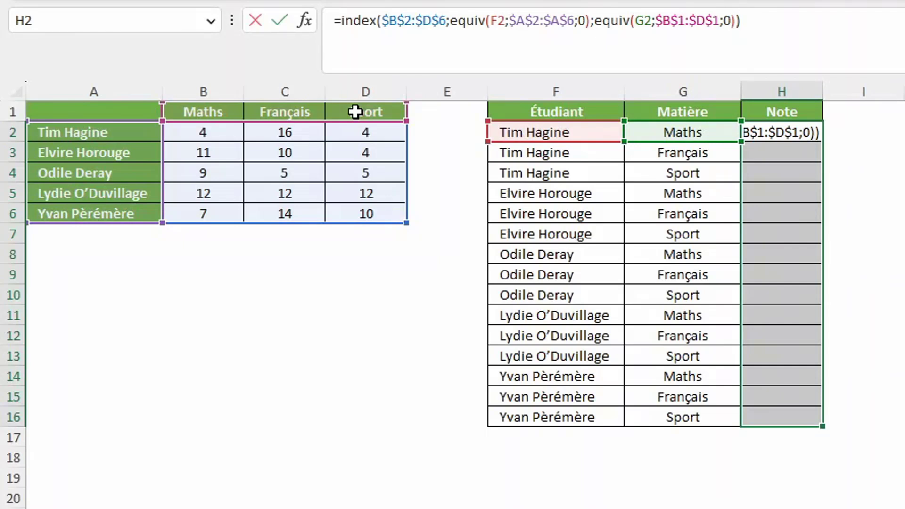
pyautogui.hotkey('ctrl', 'Return')
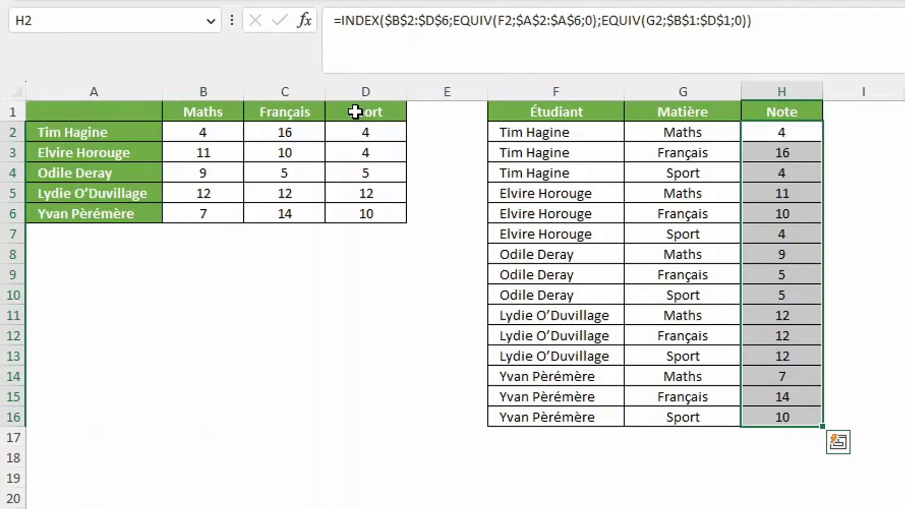
# Step: Create a pivot table from the list in F1:H16, placed on the existing sheet at cell J1
pyautogui.moveTo(138, 111); pyautogui.dragTo(372, 212)
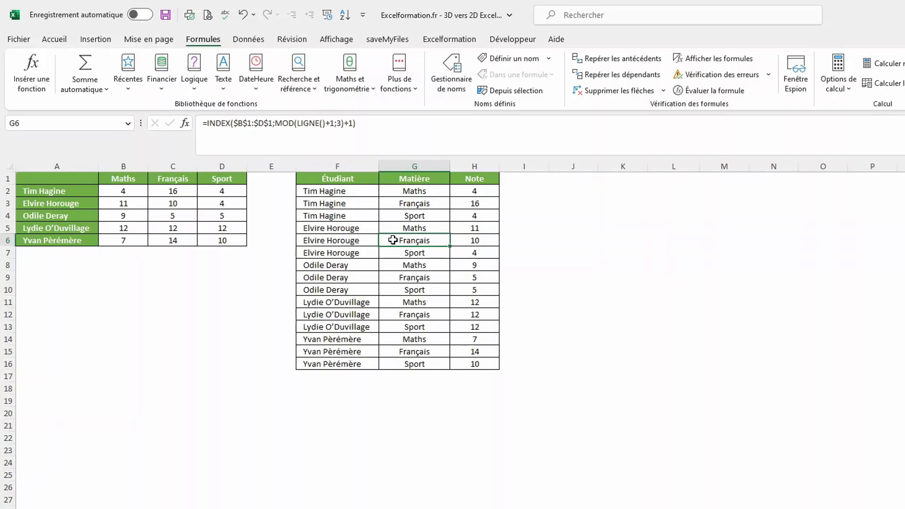
pyautogui.click(83, 40)
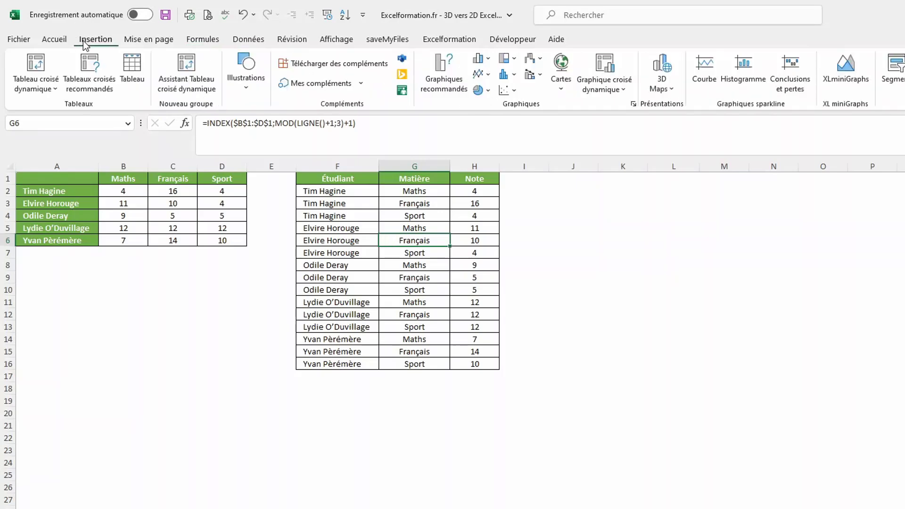
pyautogui.click(34, 63)
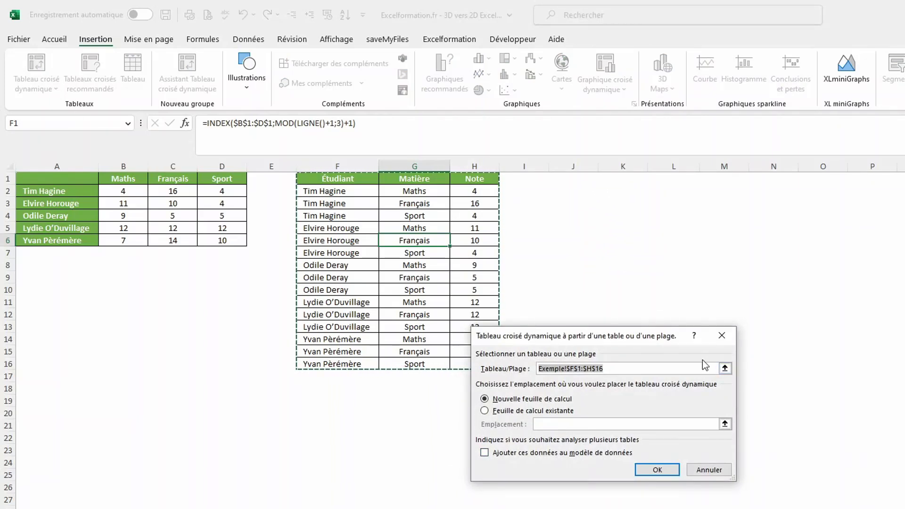
pyautogui.click(552, 413)
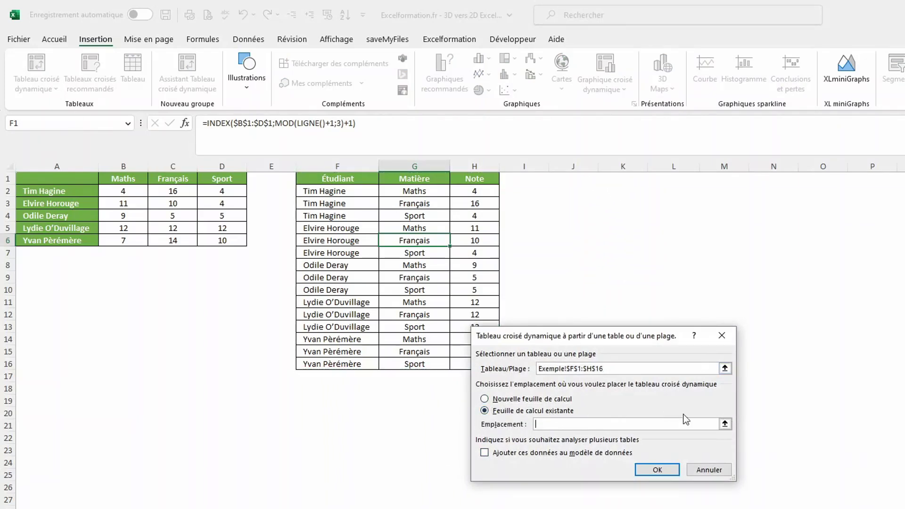
pyautogui.click(725, 424)
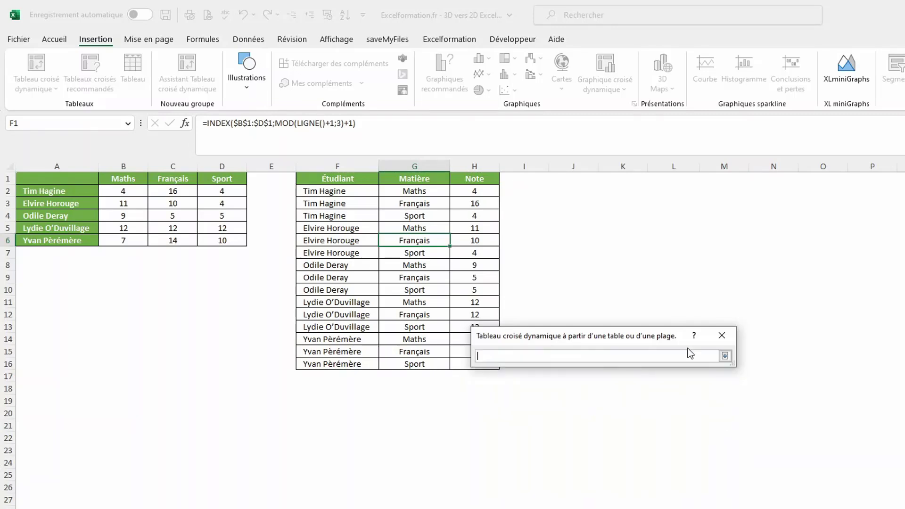
pyautogui.click(570, 178)
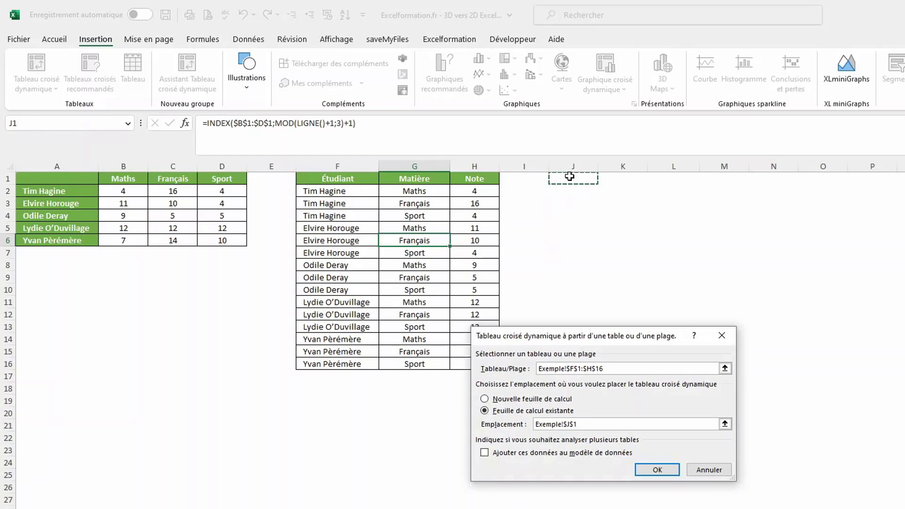
pyautogui.press('Return')
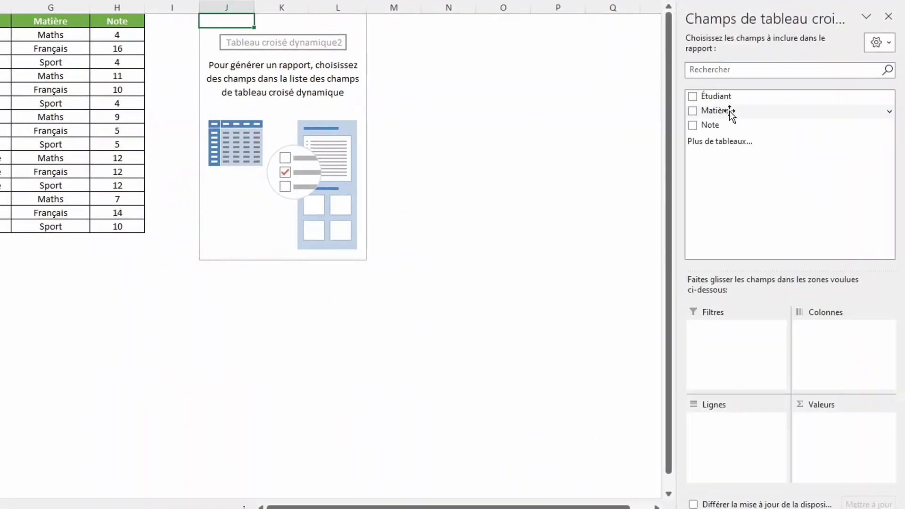
# Step: Lay out the pivot table with Étudiant as rows and Note as values, summarised by Moyenne
pyautogui.moveTo(723, 100); pyautogui.dragTo(727, 459)
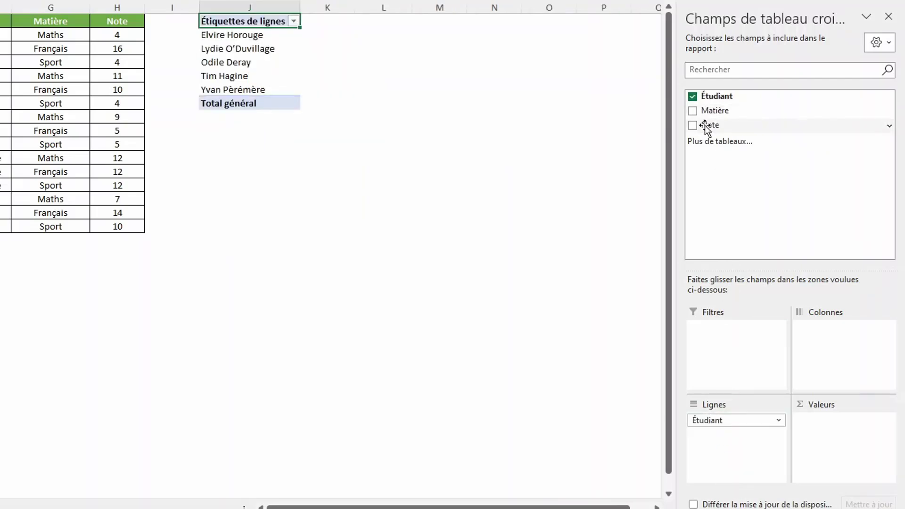
pyautogui.moveTo(706, 127); pyautogui.dragTo(820, 443)
pyautogui.click(888, 420)
pyautogui.click(872, 408)
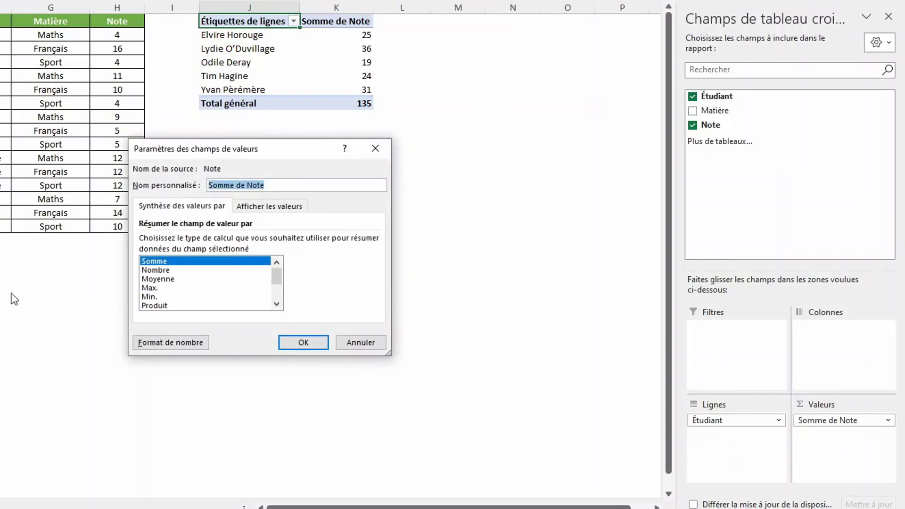
pyautogui.click(158, 279)
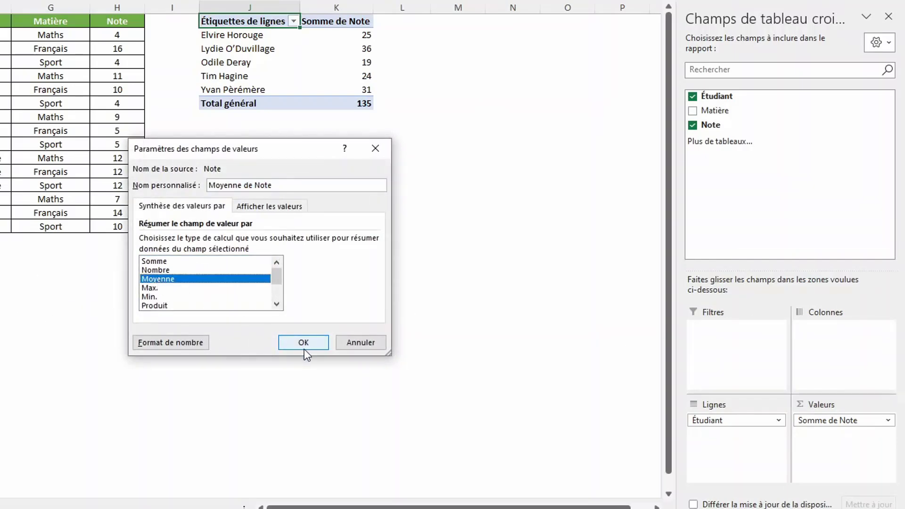
pyautogui.click(305, 345)
pyautogui.click(322, 363)
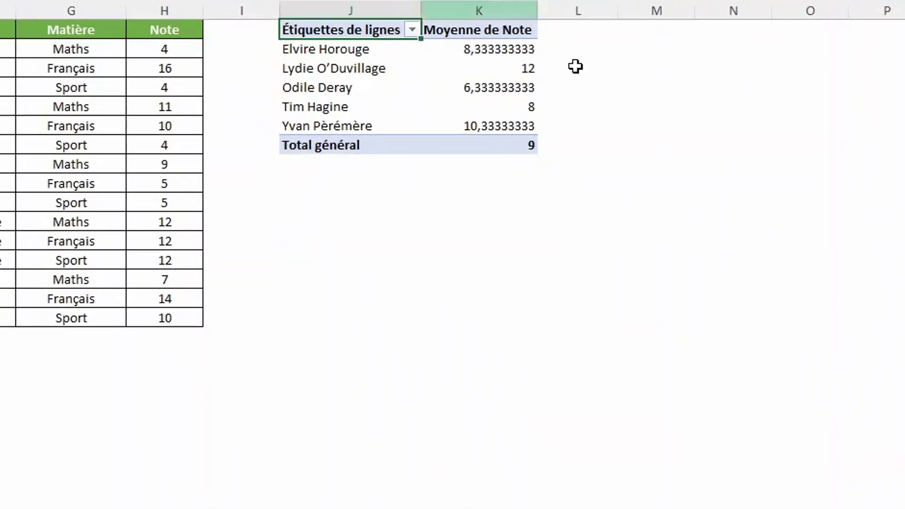